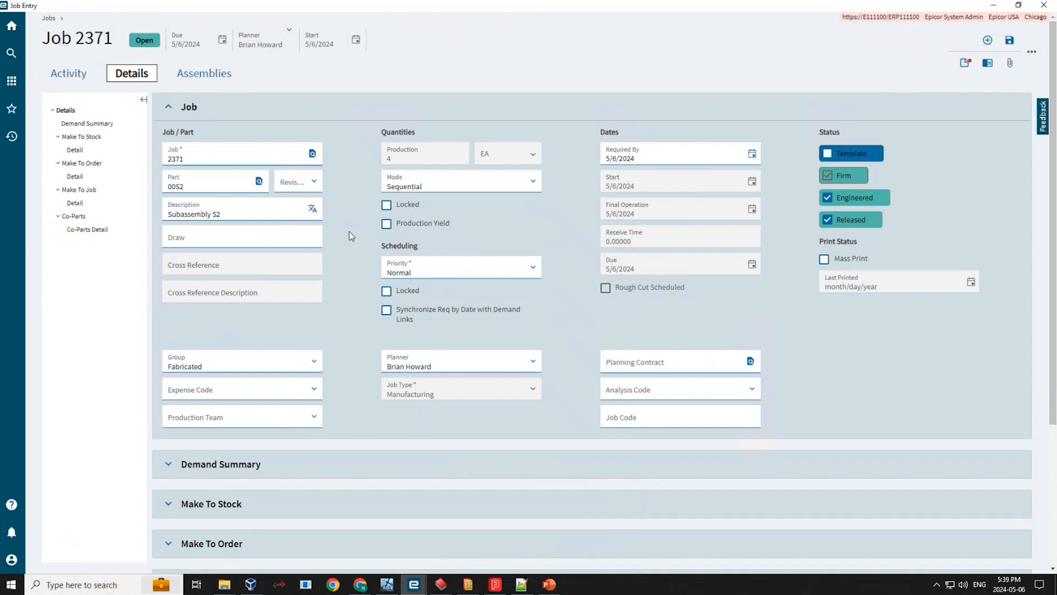
Step: Expand the LP-5002 and LP-5003 subassemblies of job 2371 to show their operations and materials
{"action": "left_click", "coordinate": [191, 160]}
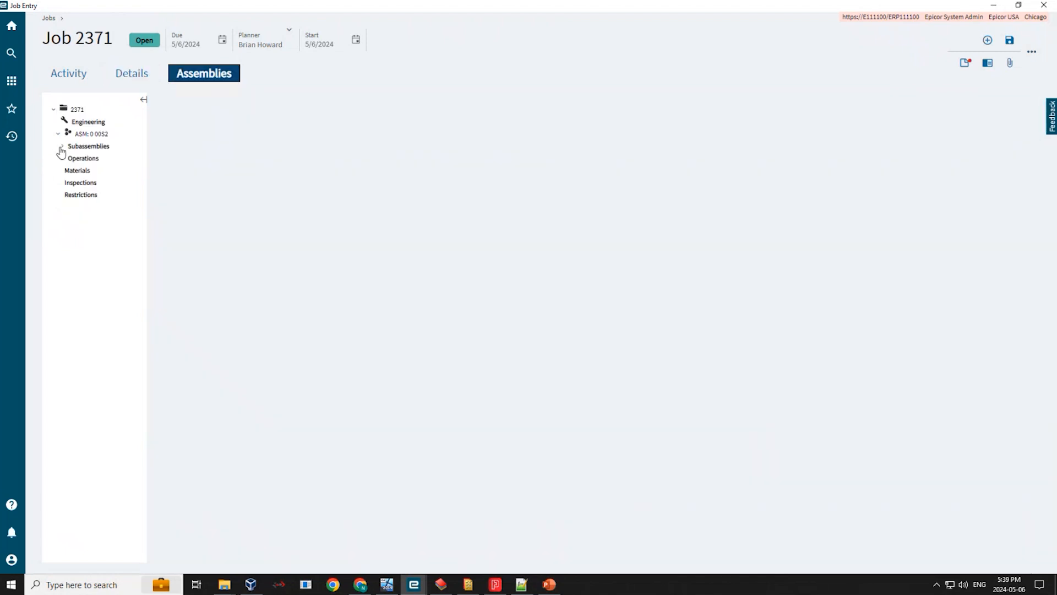
{"action": "left_click", "coordinate": [61, 147]}
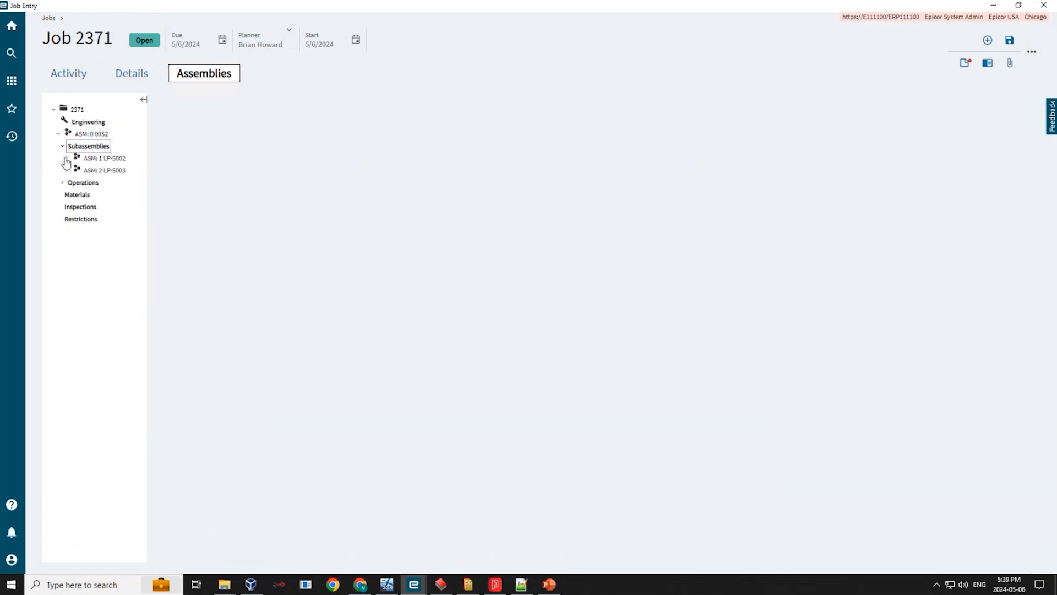
{"action": "left_click", "coordinate": [66, 158]}
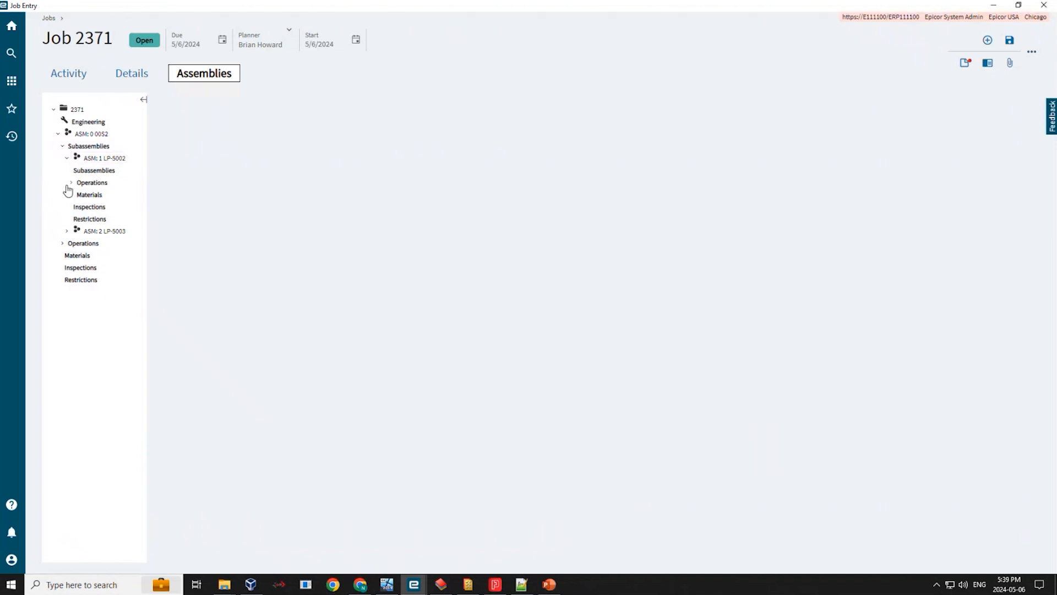
{"action": "left_click", "coordinate": [71, 182]}
{"action": "left_click", "coordinate": [72, 232]}
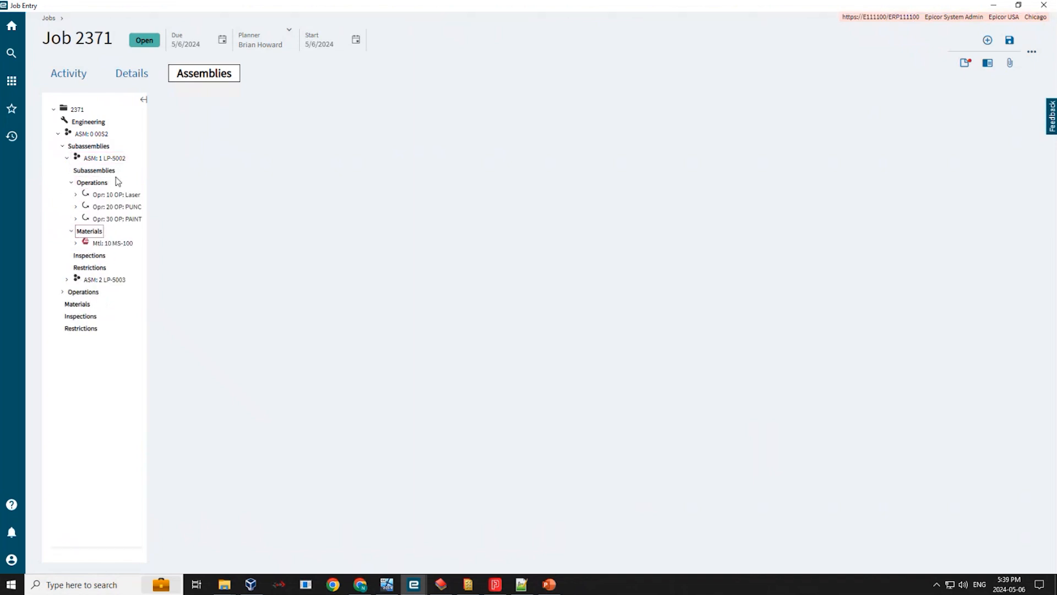
{"action": "left_click", "coordinate": [68, 279]}
{"action": "left_click", "coordinate": [71, 305]}
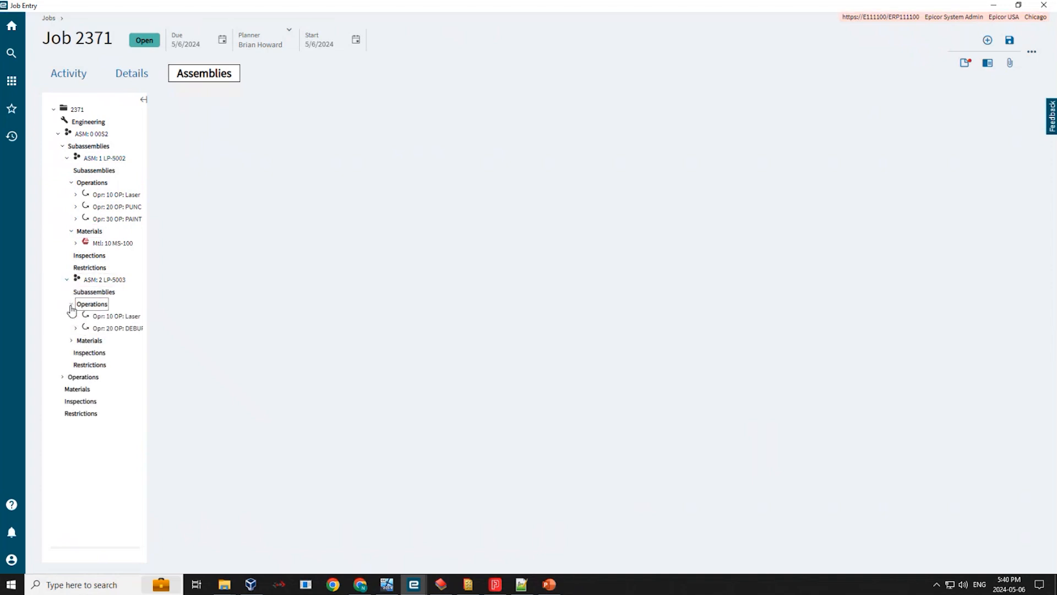
{"action": "left_click", "coordinate": [71, 341]}
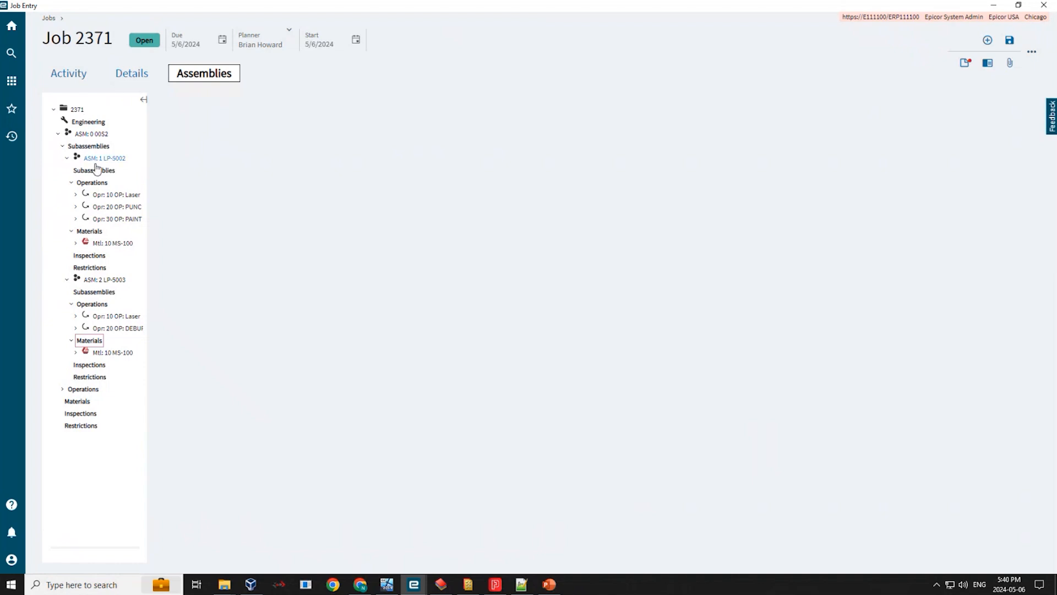
Step: Open the detail record of subassembly LP-5002 and check its part information and required quantity
{"action": "left_click", "coordinate": [131, 201]}
{"action": "left_click", "coordinate": [108, 159]}
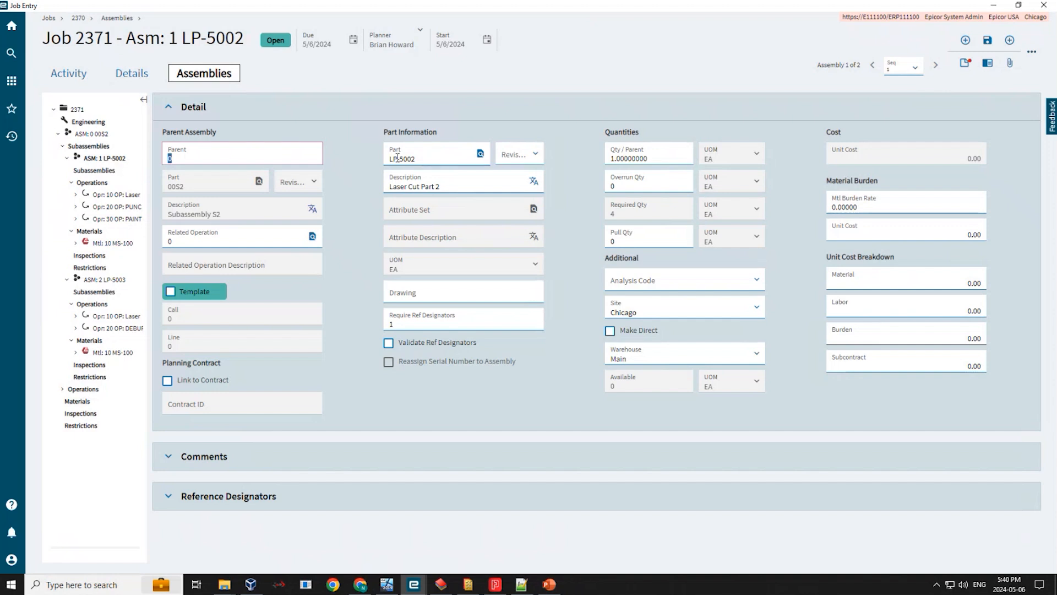
{"action": "left_click", "coordinate": [616, 213]}
Step: Load job 2370 and expand the operations and materials of its LP-5001 assembly
{"action": "left_click", "coordinate": [132, 73]}
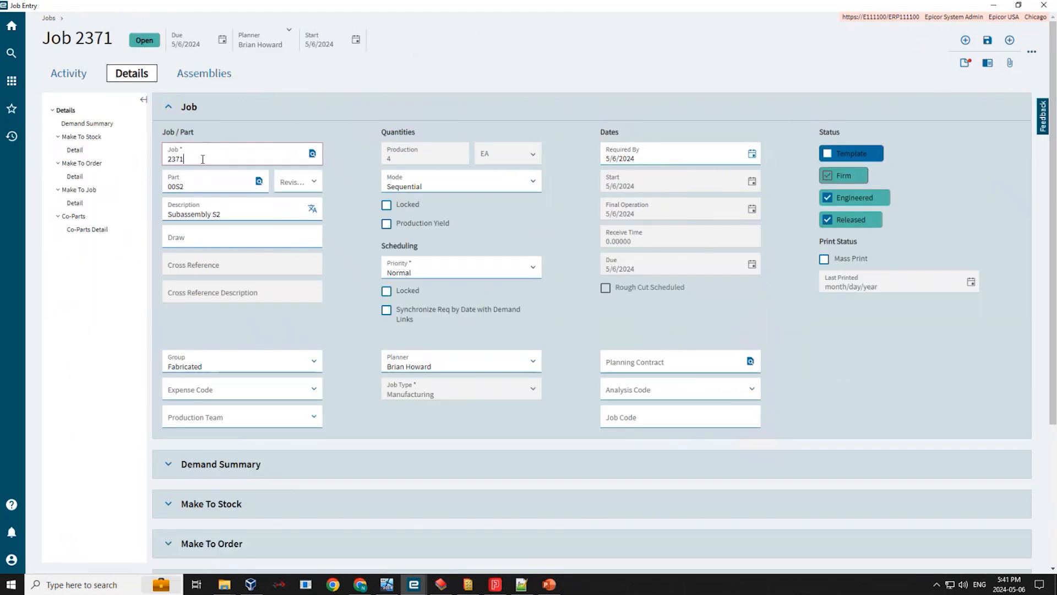
{"action": "key", "text": "BackSpace"}
{"action": "type", "text": "0"}
{"action": "key", "text": "Tab"}
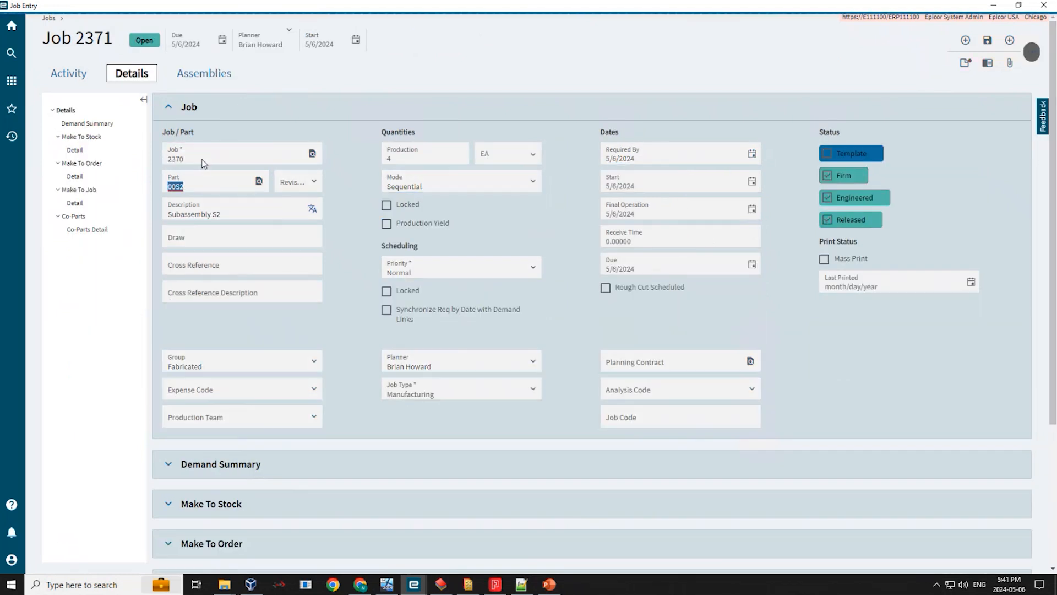
{"action": "left_click", "coordinate": [210, 77]}
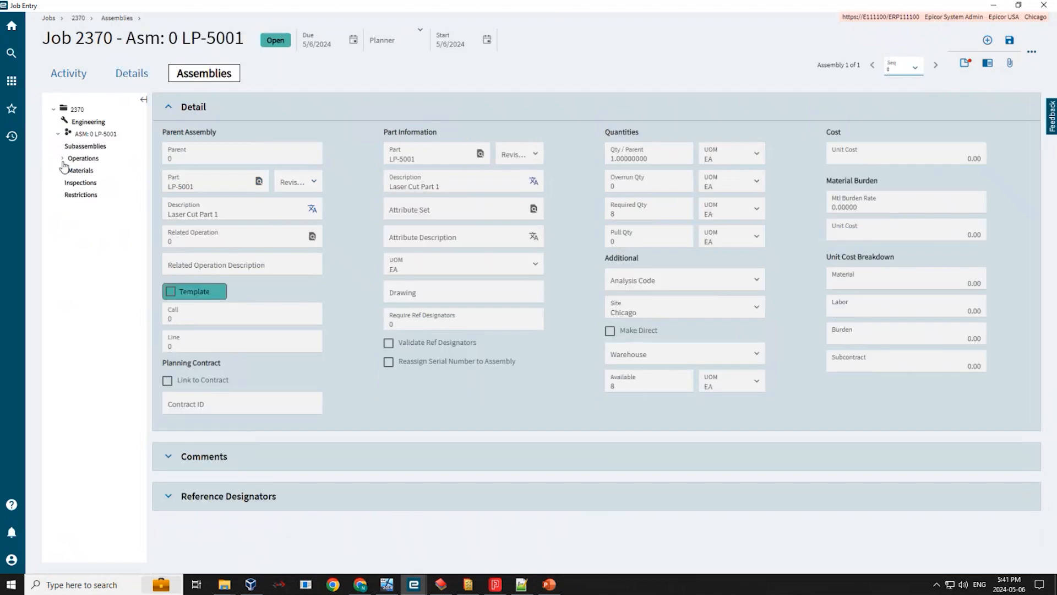
{"action": "left_click", "coordinate": [62, 158]}
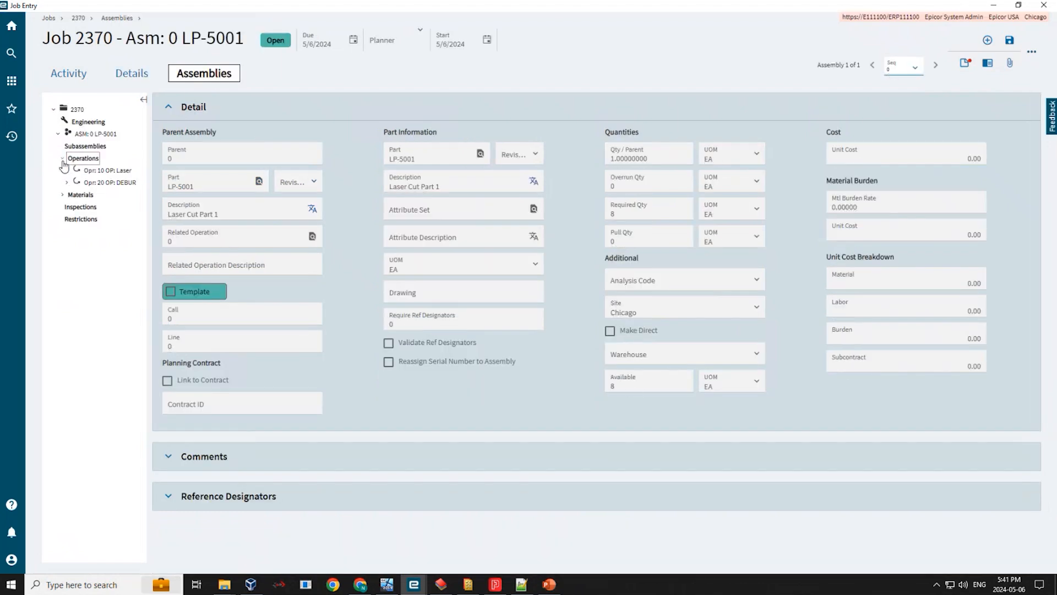
{"action": "left_click", "coordinate": [63, 195]}
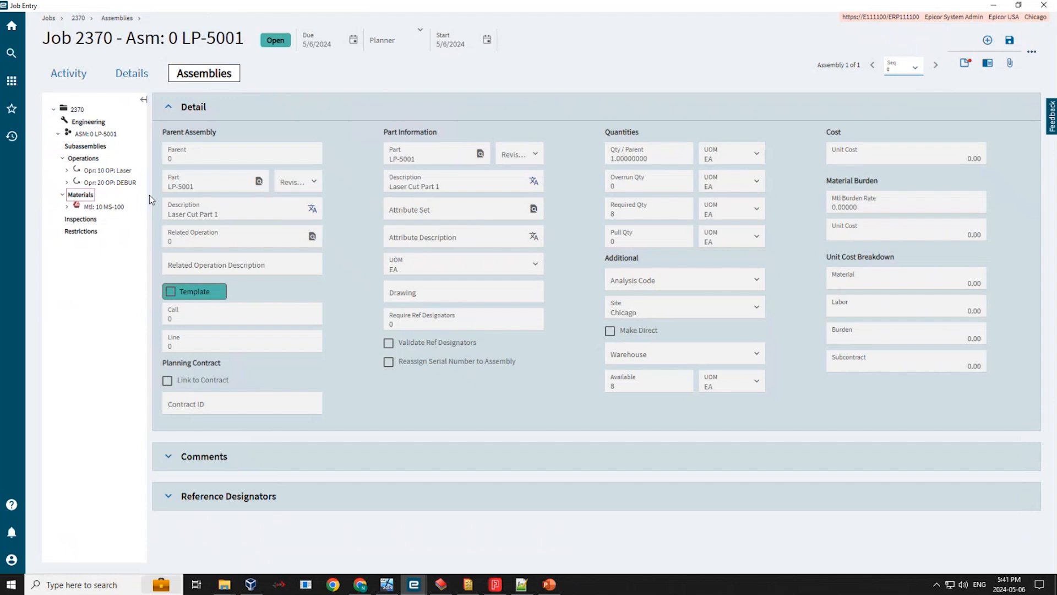
Step: Switch to NestLink and run Sheet Sync plus one pass of the Epicor to ProNest transfer
{"action": "left_click", "coordinate": [13, 587]}
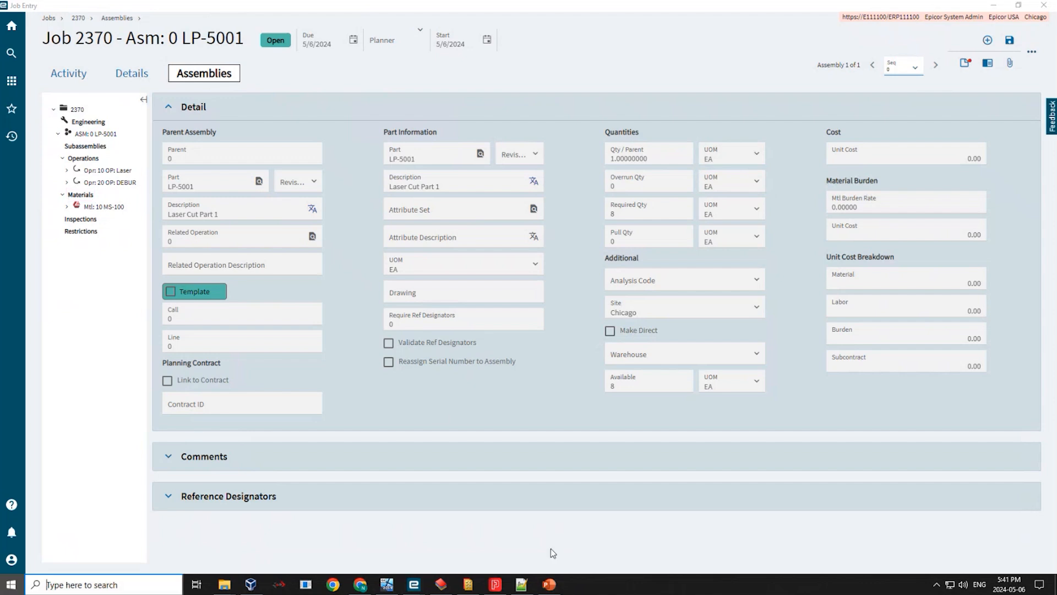
{"action": "left_click", "coordinate": [85, 256]}
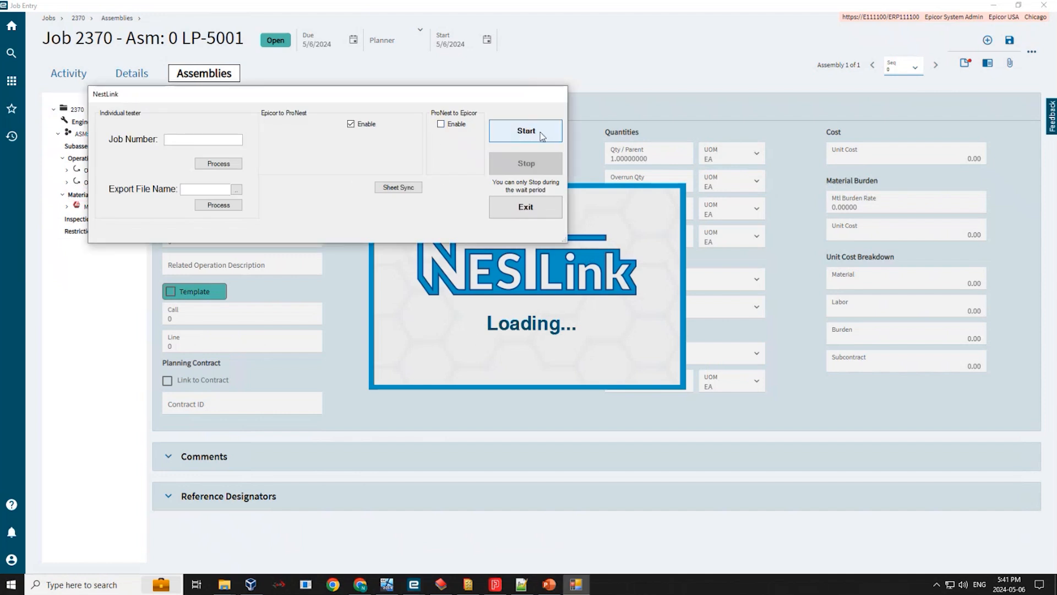
{"action": "left_click", "coordinate": [401, 188]}
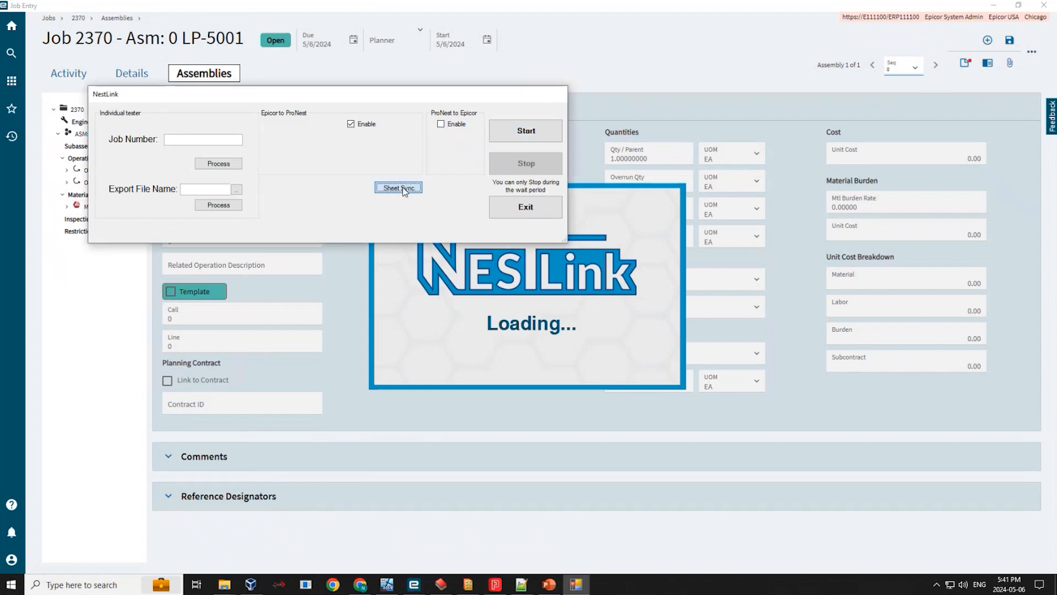
{"action": "left_click", "coordinate": [522, 138]}
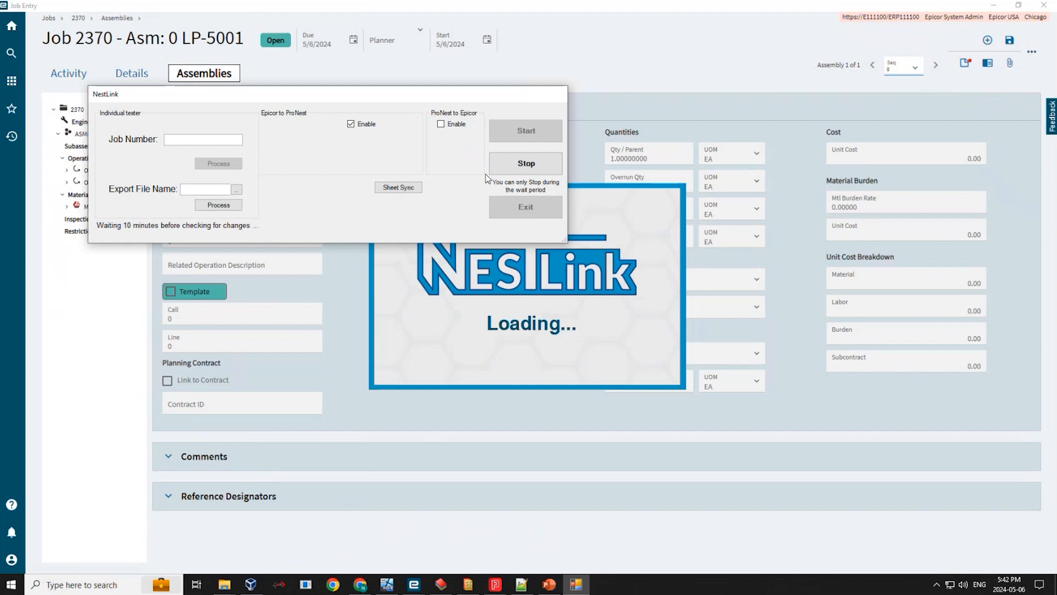
{"action": "left_click", "coordinate": [521, 164]}
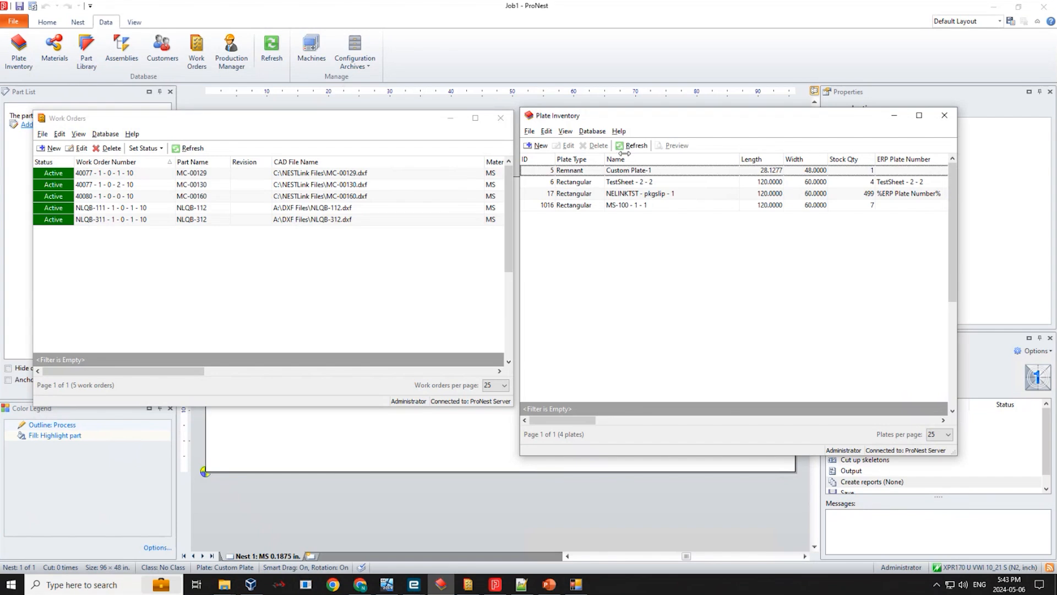
Step: Refresh the plate inventory in ProNest and examine the MS-100 - NL01 - 1 plate, closing the inventory when done
{"action": "left_click", "coordinate": [633, 147]}
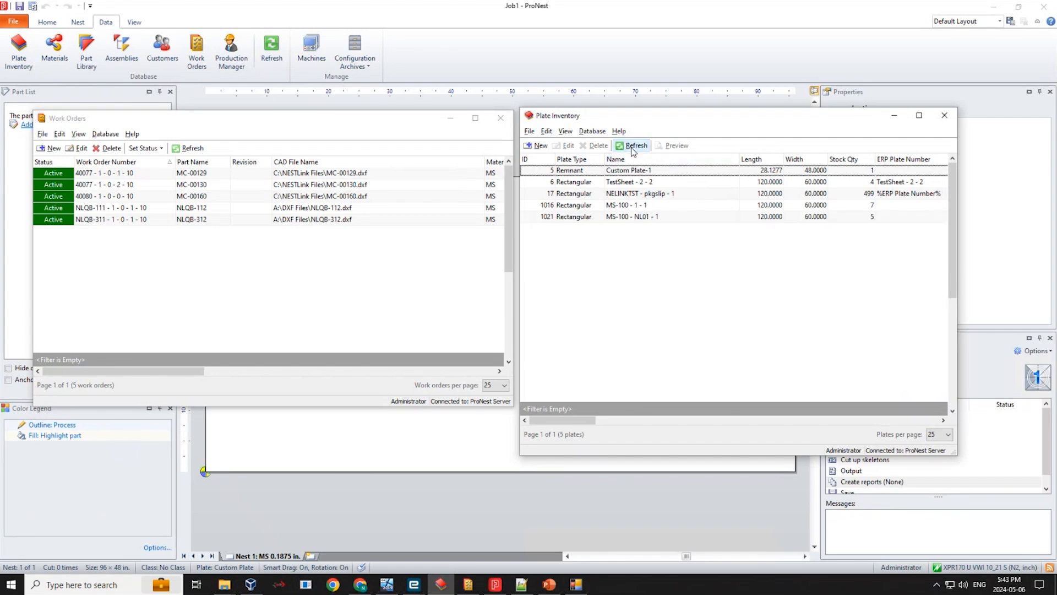
{"action": "left_click", "coordinate": [574, 219]}
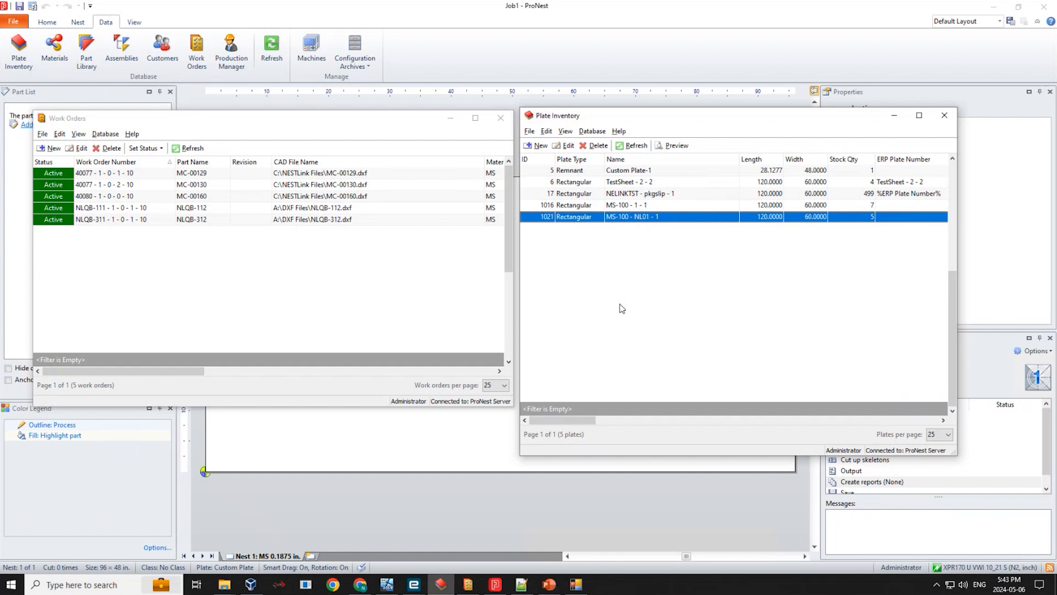
{"action": "mouse_move", "coordinate": [575, 420]}
{"action": "left_mouse_down"}
{"action": "mouse_move", "coordinate": [683, 428]}
{"action": "mouse_move", "coordinate": [562, 419]}
{"action": "left_mouse_up"}
{"action": "left_click", "coordinate": [944, 117]}
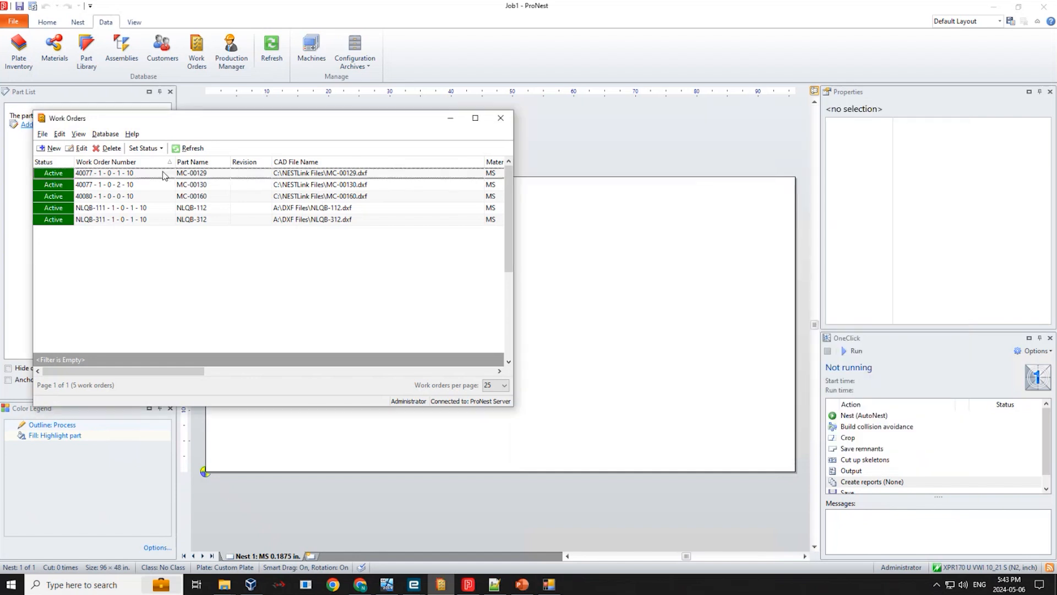
Step: Refresh the work orders list and review the entries for parts LP-5001, LP-5002 and LP-5003
{"action": "left_click", "coordinate": [184, 147]}
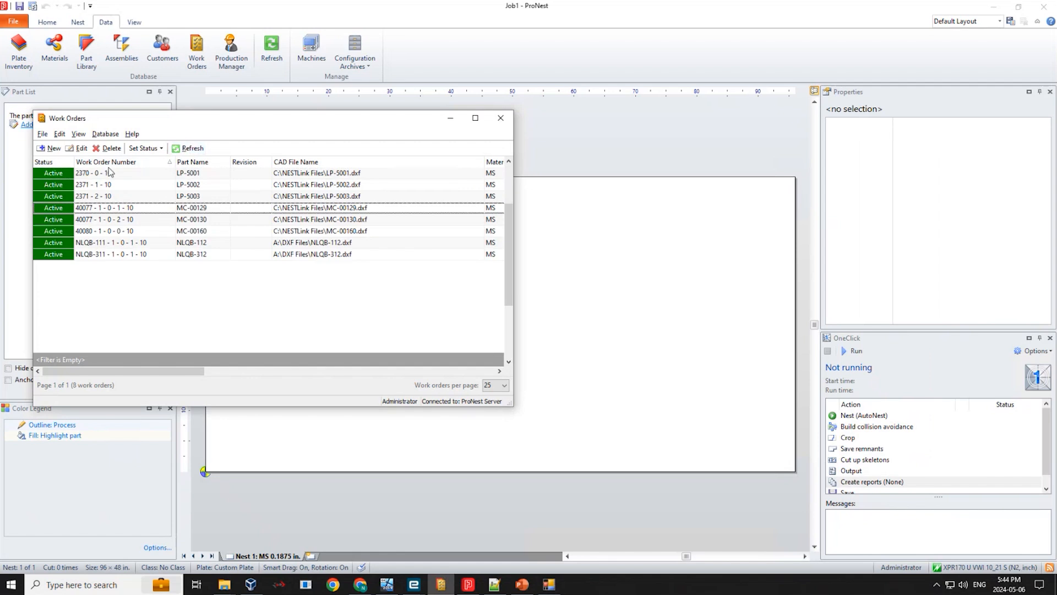
{"action": "left_click_drag", "start_coordinate": [108, 175], "coordinate": [110, 199]}
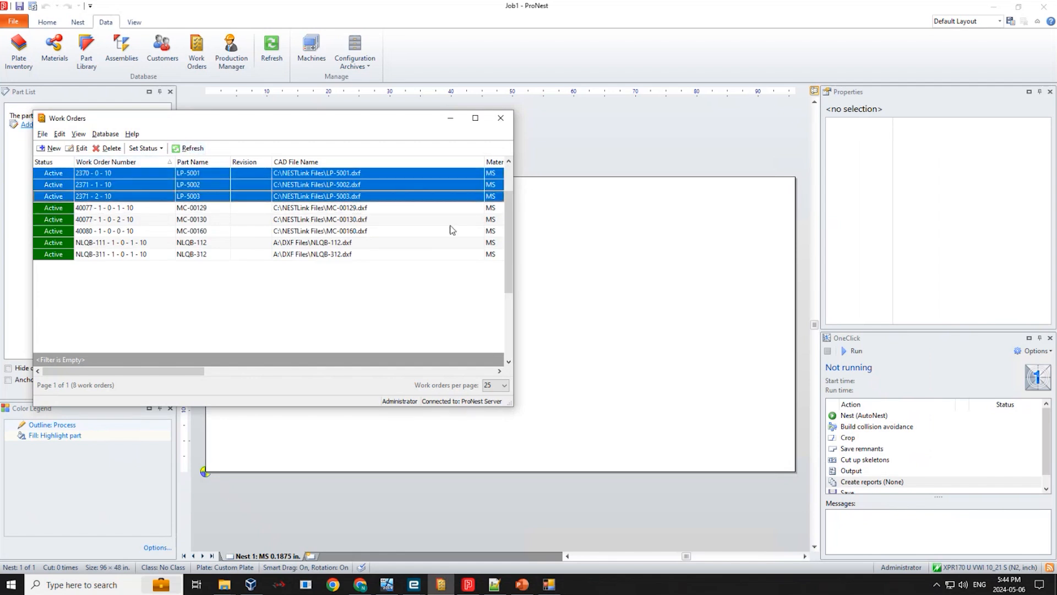
{"action": "left_click", "coordinate": [125, 219]}
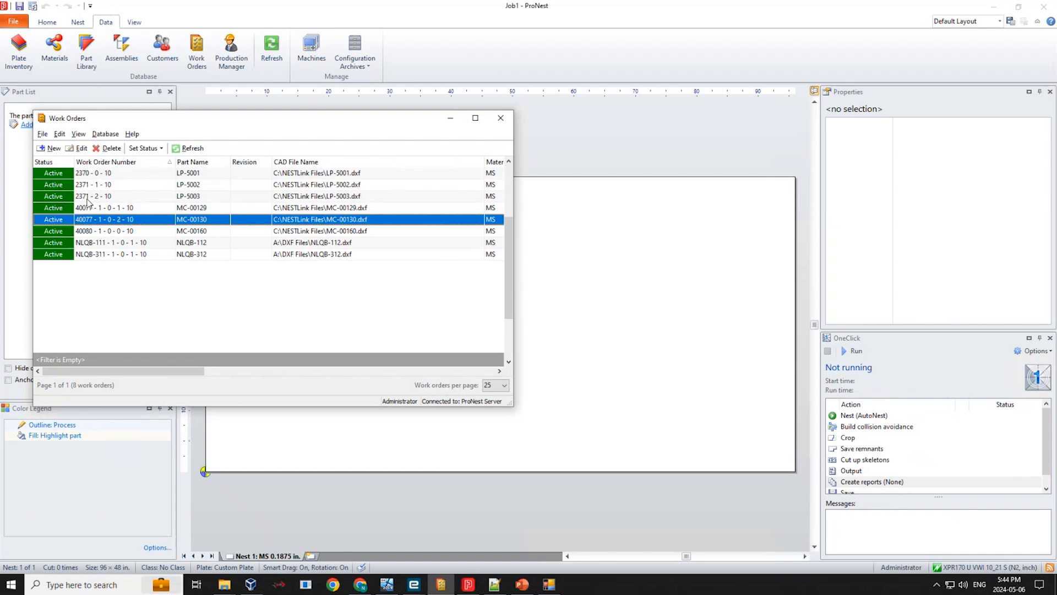
{"action": "left_click", "coordinate": [87, 197]}
{"action": "left_click", "coordinate": [87, 187]}
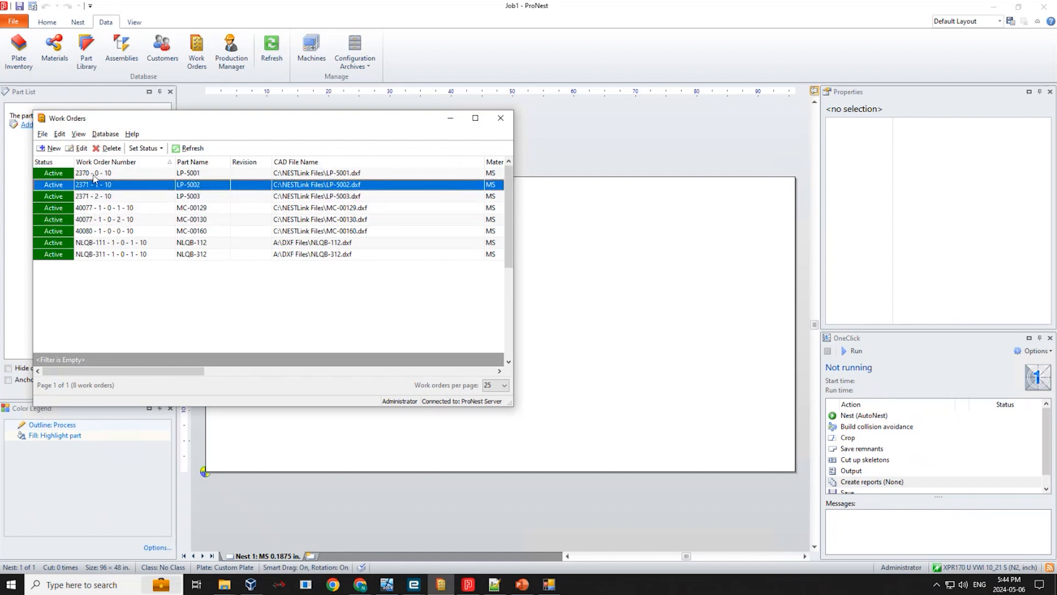
{"action": "left_click", "coordinate": [95, 175]}
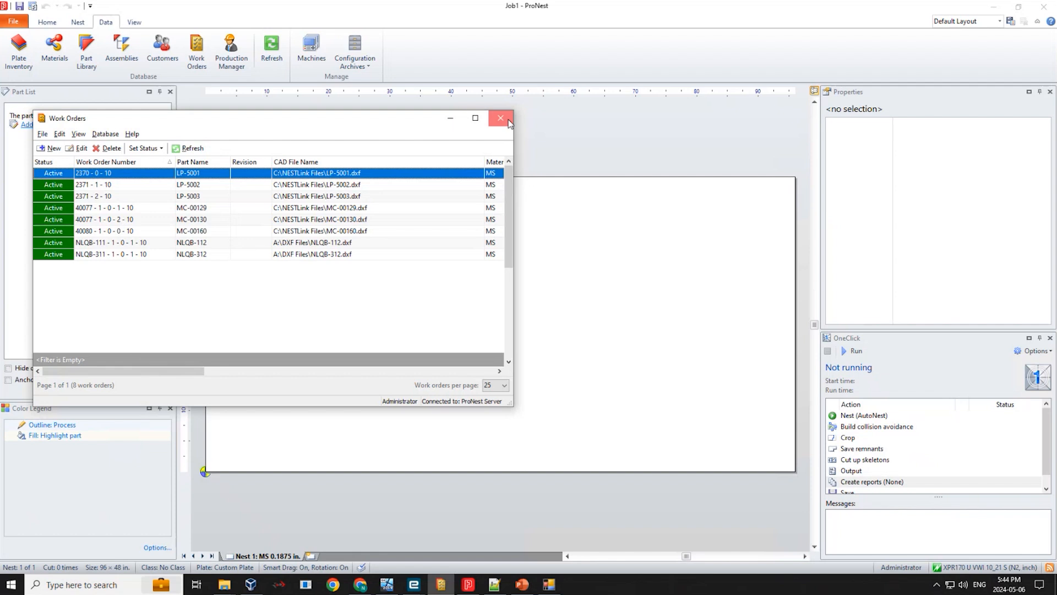
Step: Review the LP-5001 work order's required quantity, due date and Misc 1 field, leaving without saving, and close the work orders
{"action": "double_click", "coordinate": [332, 173]}
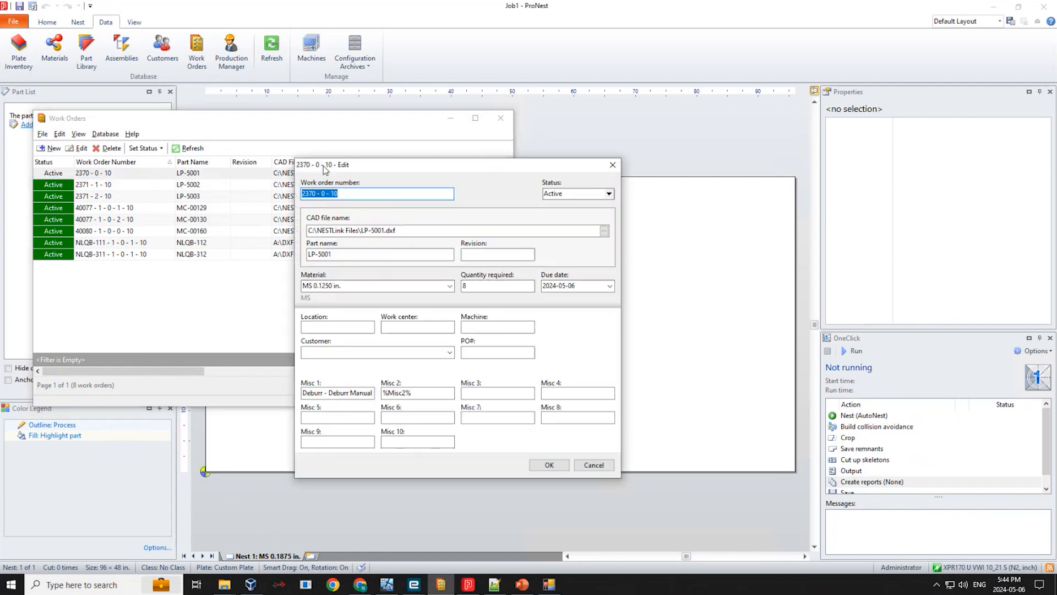
{"action": "left_click", "coordinate": [463, 286]}
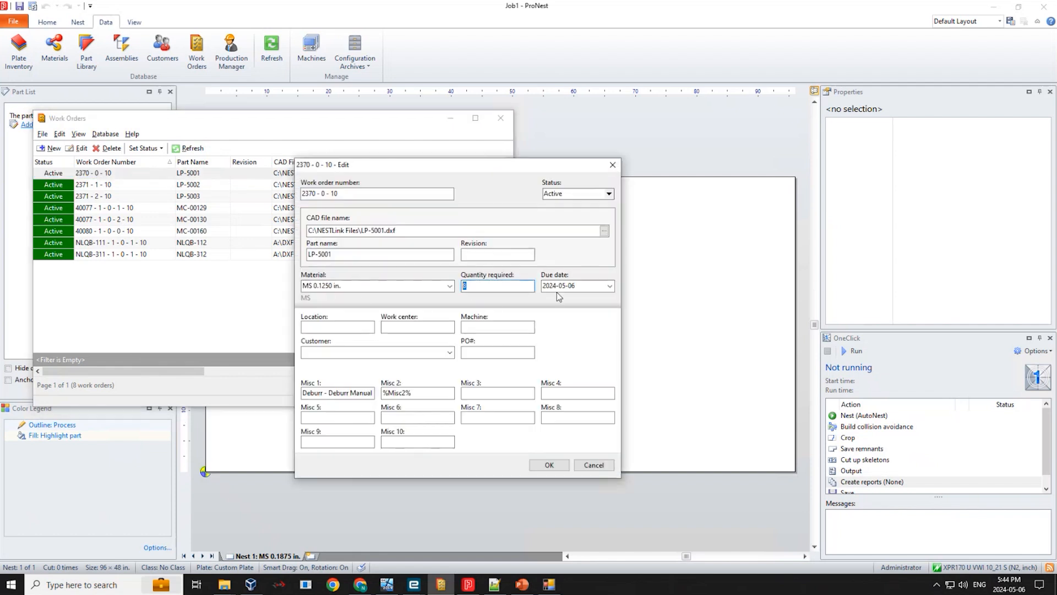
{"action": "key", "text": "Tab"}
{"action": "left_click", "coordinate": [327, 393]}
{"action": "key", "text": "End"}
{"action": "type", "text": "- DBR"}
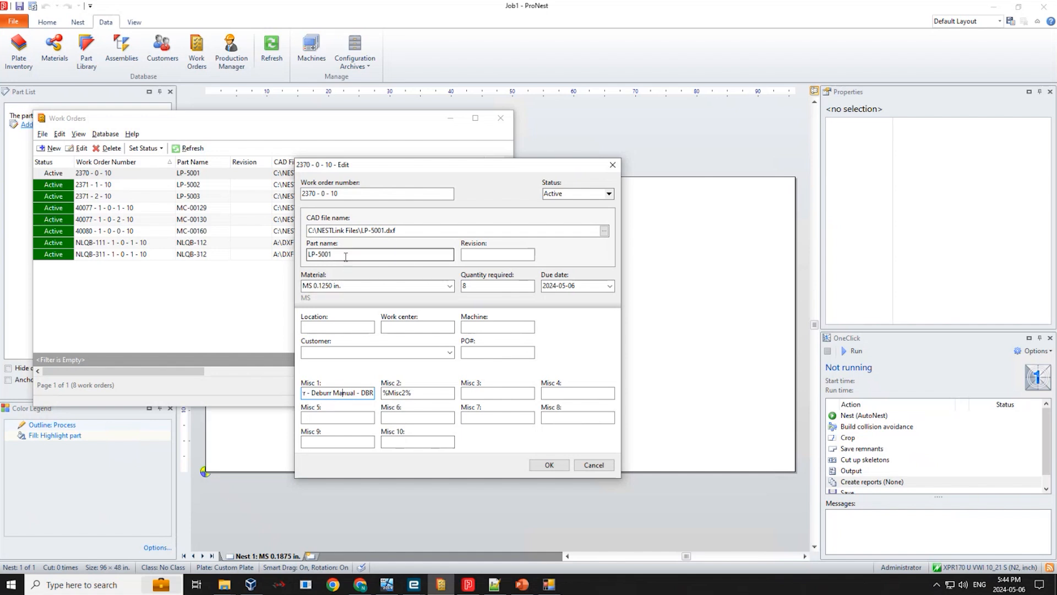
{"action": "left_click", "coordinate": [612, 165]}
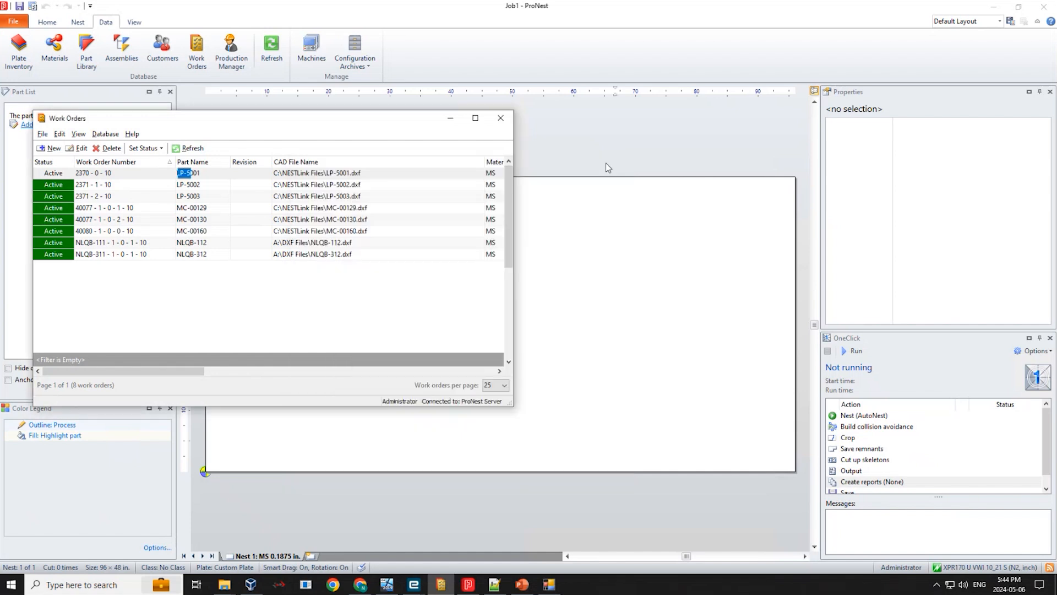
{"action": "left_click", "coordinate": [500, 118]}
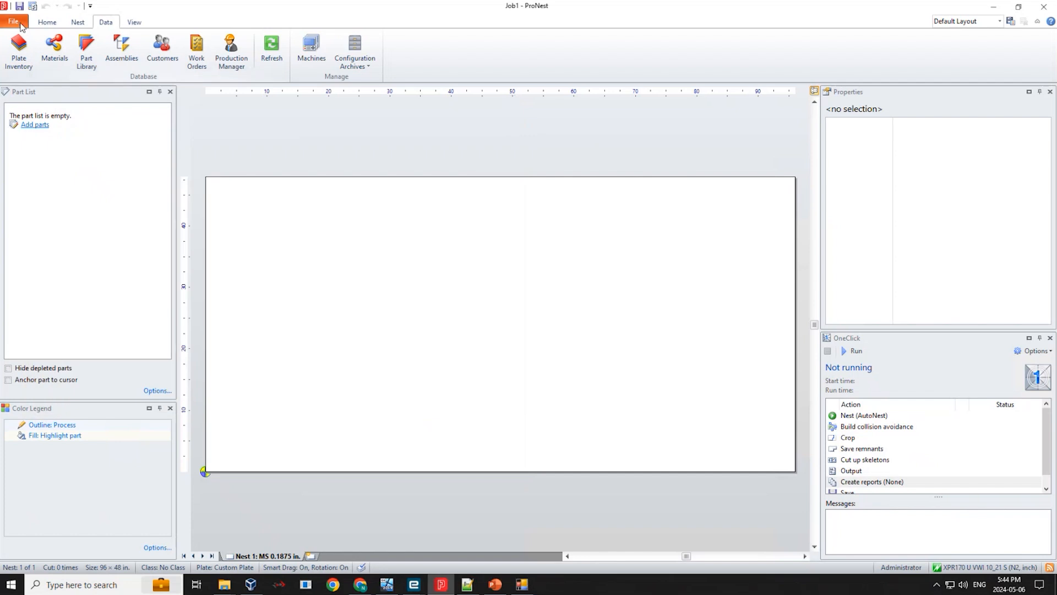
Step: Add the LP-5001, LP-5003 and LP-5002 work orders to the job's part list, cutting all CAD layers for LP-5002
{"action": "left_click", "coordinate": [28, 128]}
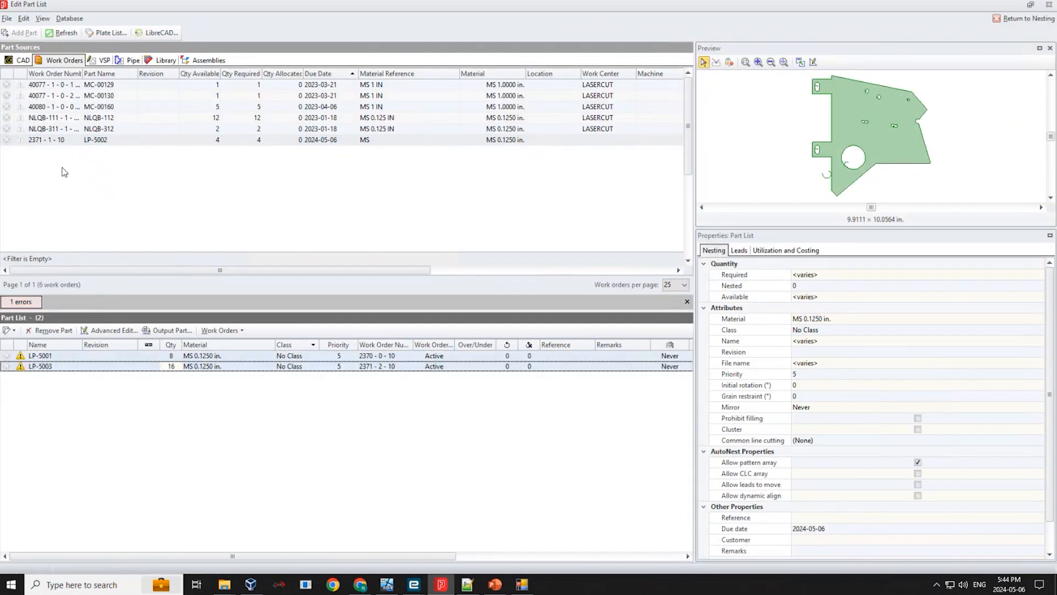
{"action": "left_click", "coordinate": [72, 140]}
{"action": "left_click", "coordinate": [55, 140]}
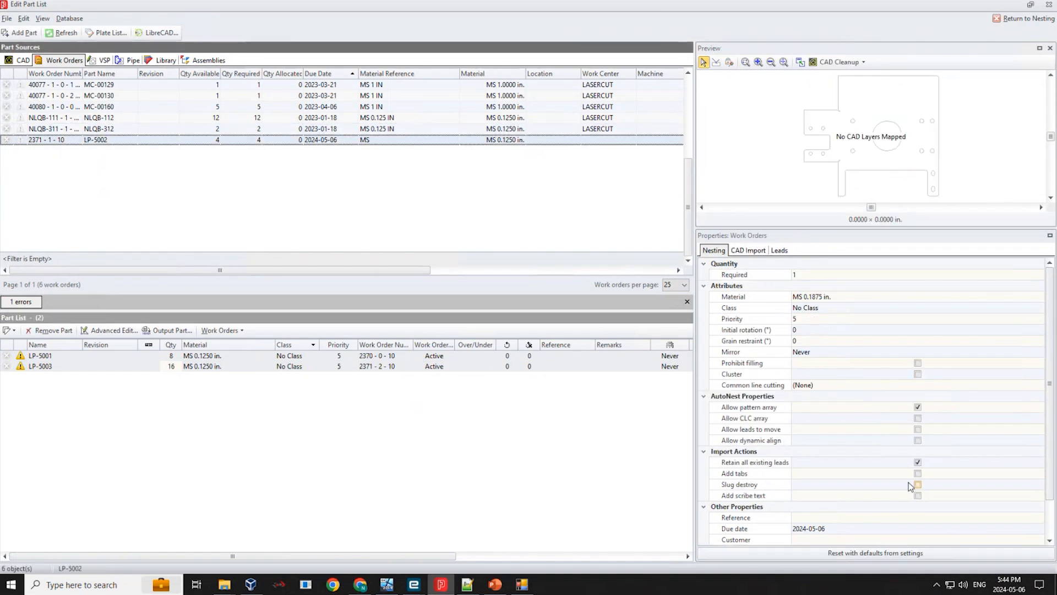
{"action": "left_click", "coordinate": [764, 252]}
{"action": "left_click", "coordinate": [914, 330]}
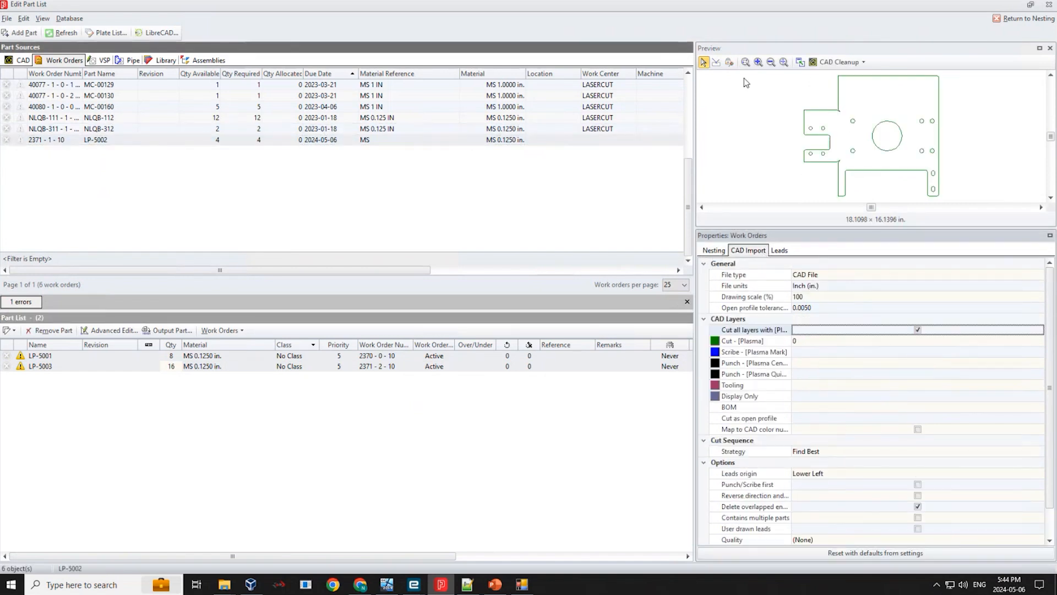
{"action": "left_click", "coordinate": [718, 254]}
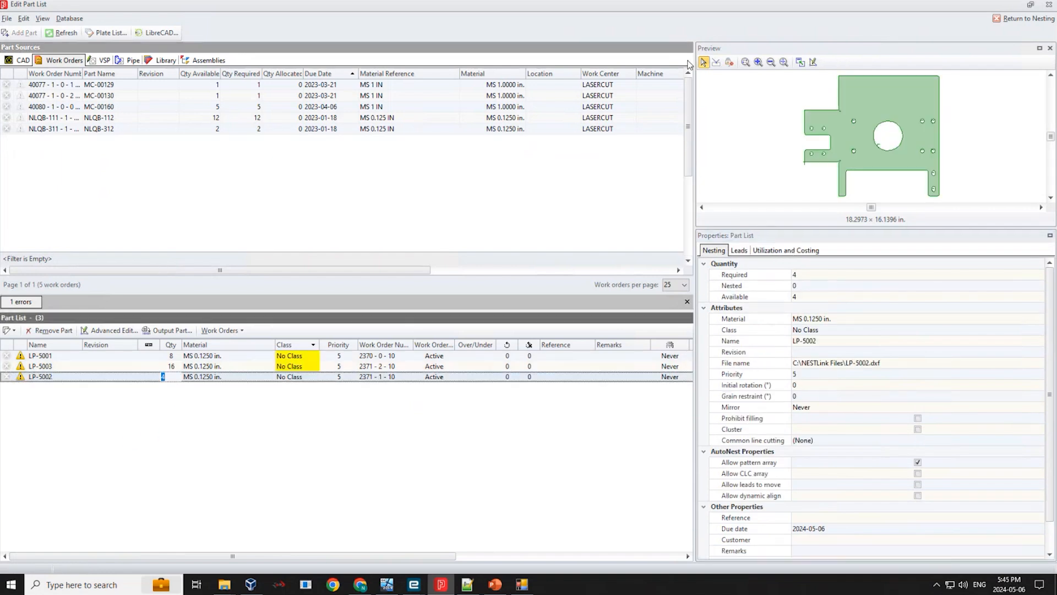
{"action": "left_click", "coordinate": [1026, 21]}
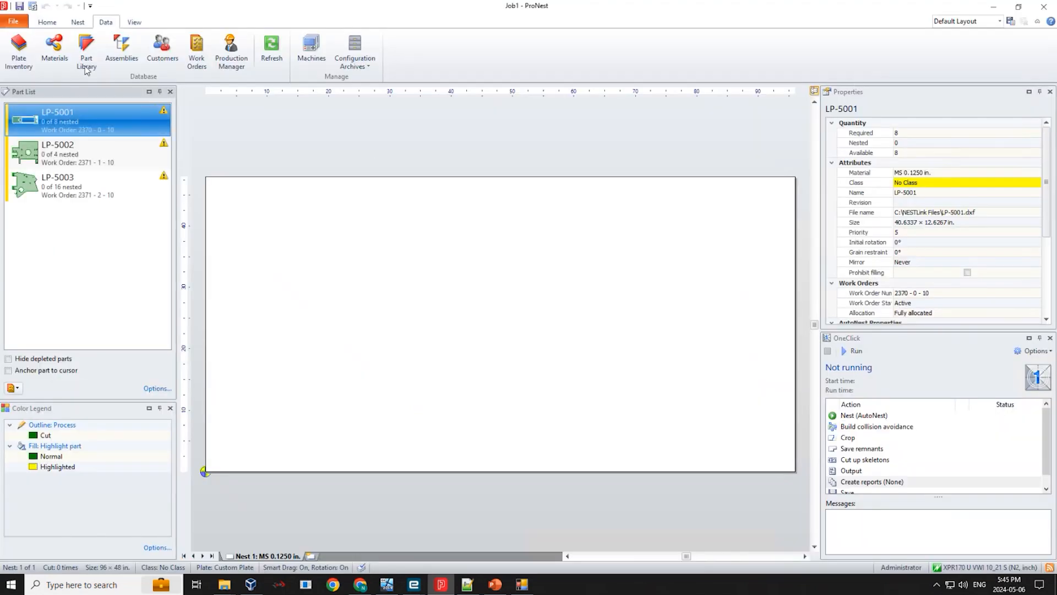
Step: Add the MS-100 - NL01 - 1 inventory plate to the plate list and AutoNest the parts from it using the IntelliChoice strategy
{"action": "left_click", "coordinate": [47, 22]}
{"action": "left_click", "coordinate": [58, 50]}
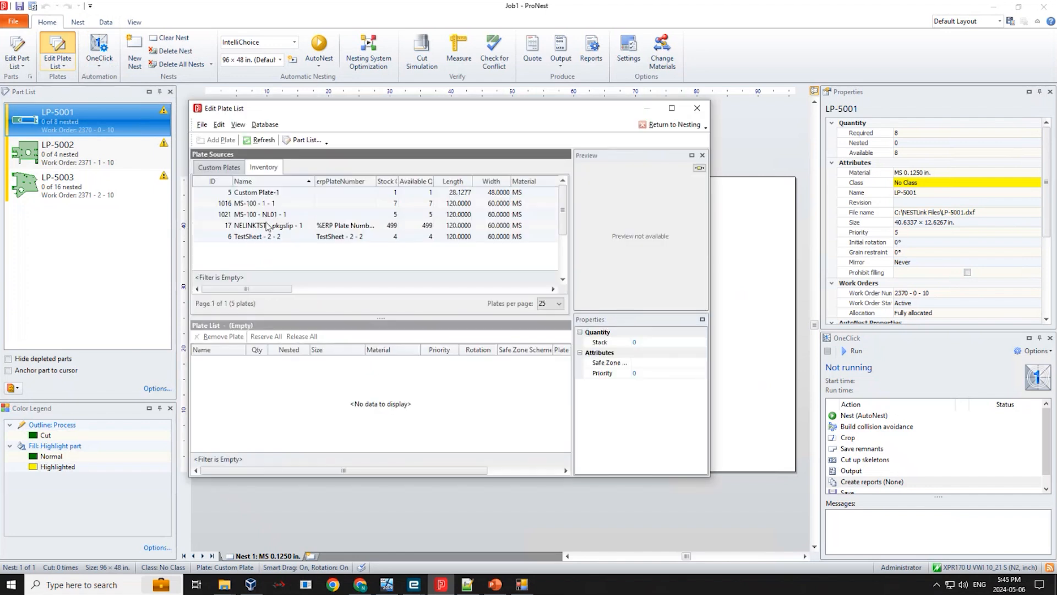
{"action": "left_click", "coordinate": [661, 124]}
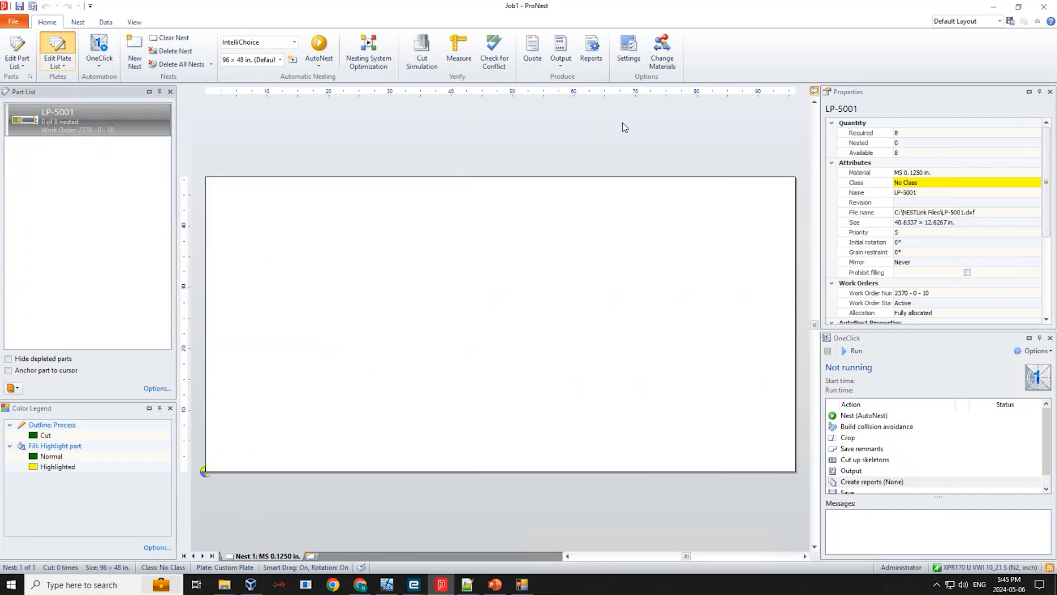
{"action": "left_click", "coordinate": [319, 45]}
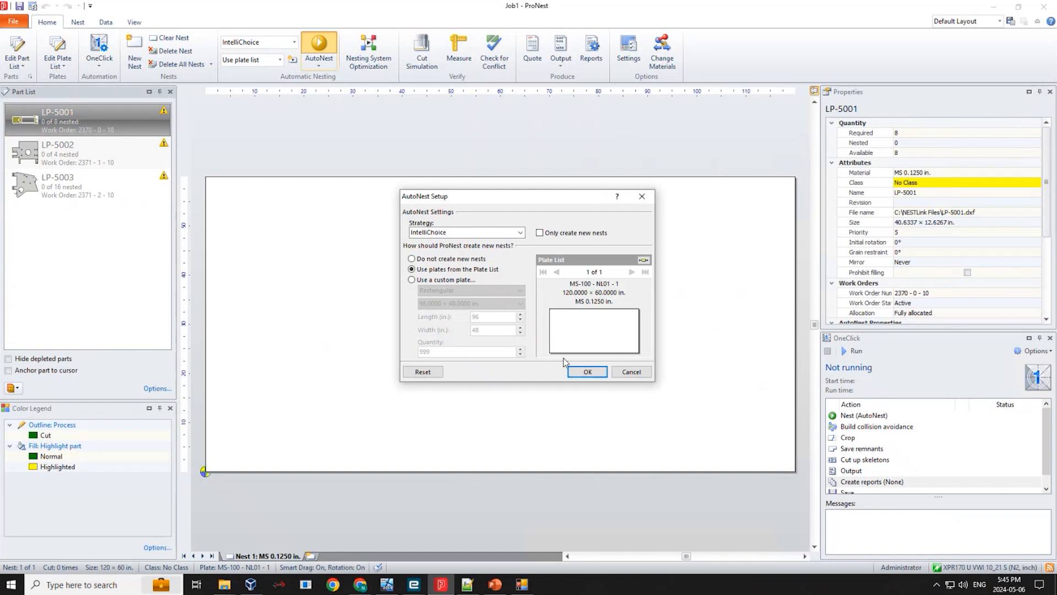
{"action": "left_click", "coordinate": [597, 370]}
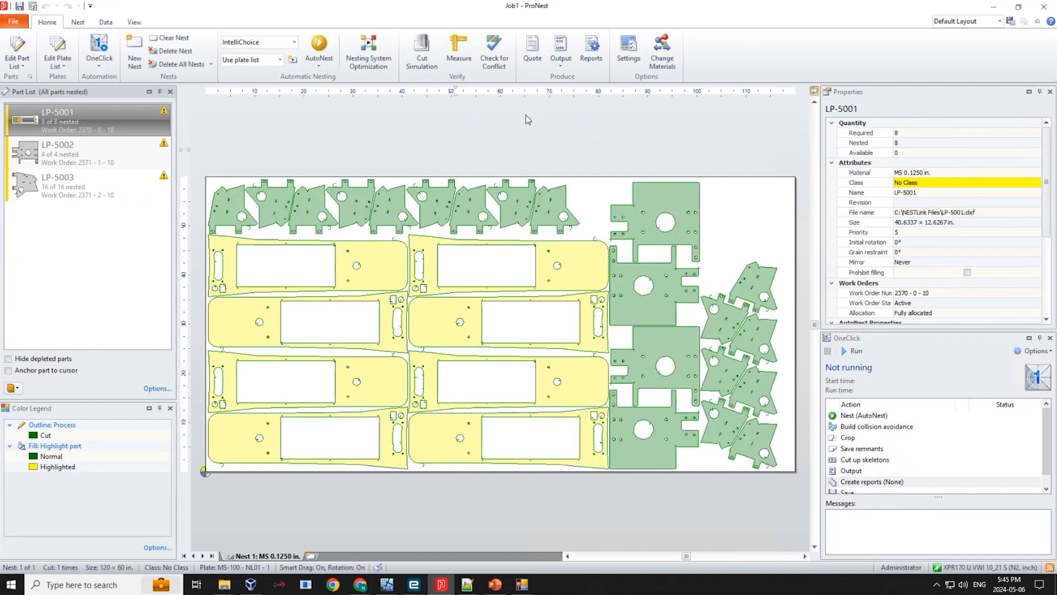
Step: Output Nest 1 as a CNC file named NestLink01 and dismiss the output progress report
{"action": "left_click", "coordinate": [565, 63]}
{"action": "left_click", "coordinate": [572, 82]}
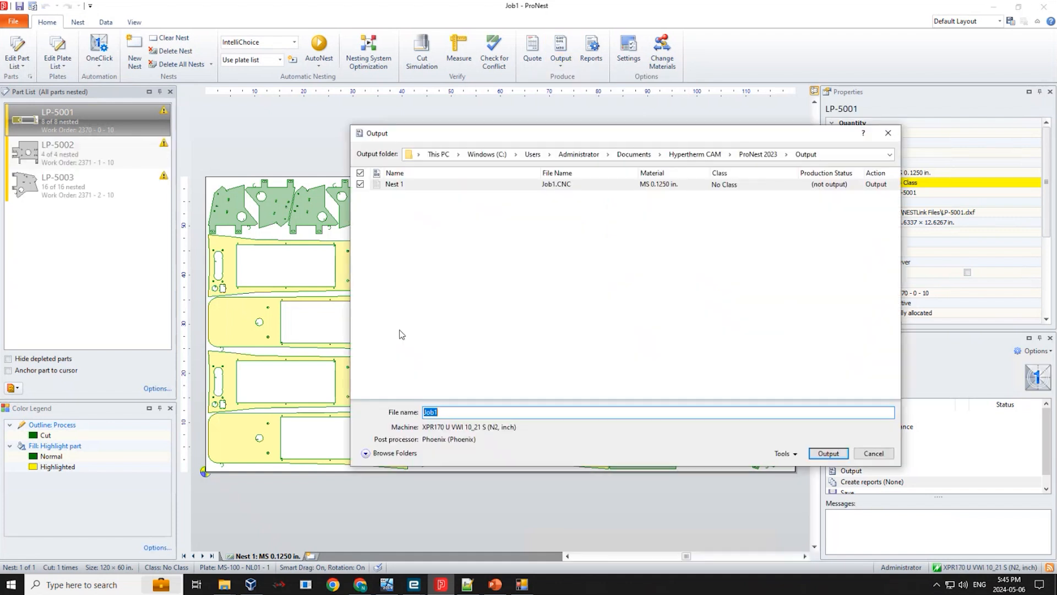
{"action": "type", "text": "NestLink01"}
{"action": "key", "text": "Tab"}
{"action": "key", "text": "Return"}
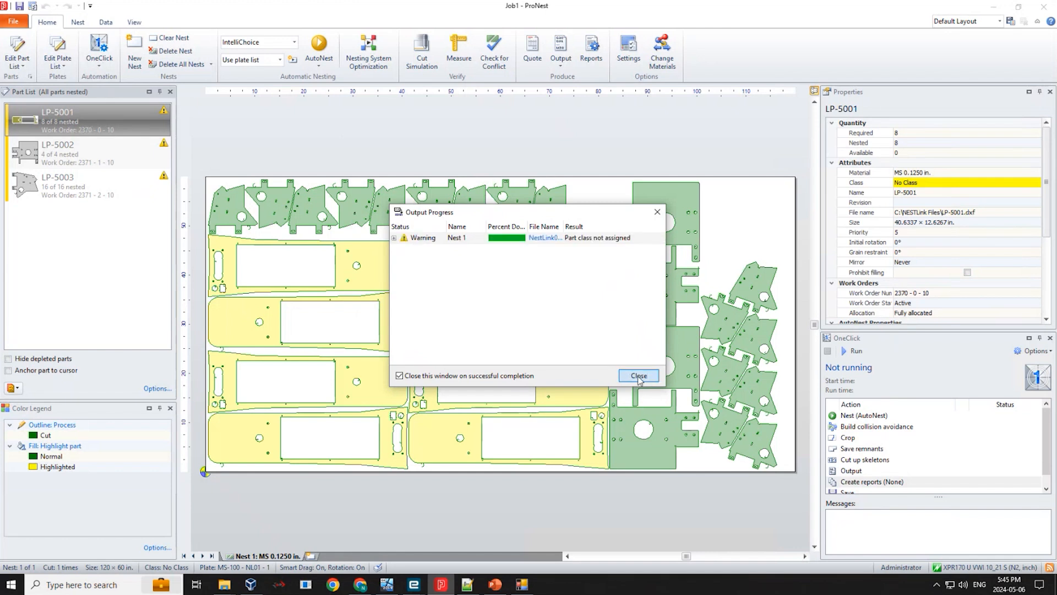
{"action": "left_click", "coordinate": [639, 376]}
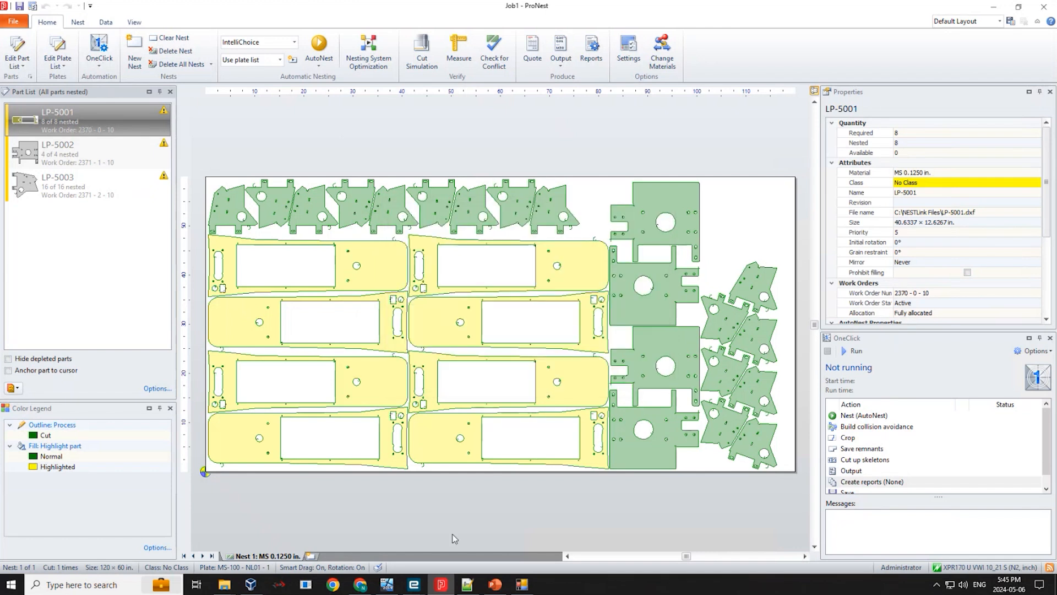
Step: Open Production Manager and mark the pending NestLink01.CNC nest on Machine 1 as complete
{"action": "left_click", "coordinate": [101, 28]}
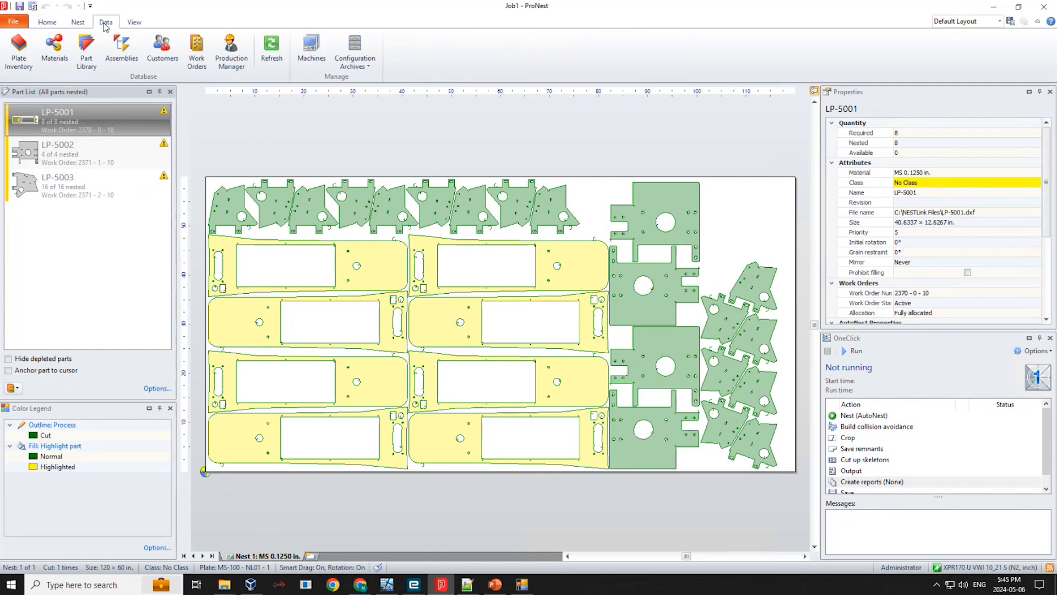
{"action": "left_click", "coordinate": [231, 53]}
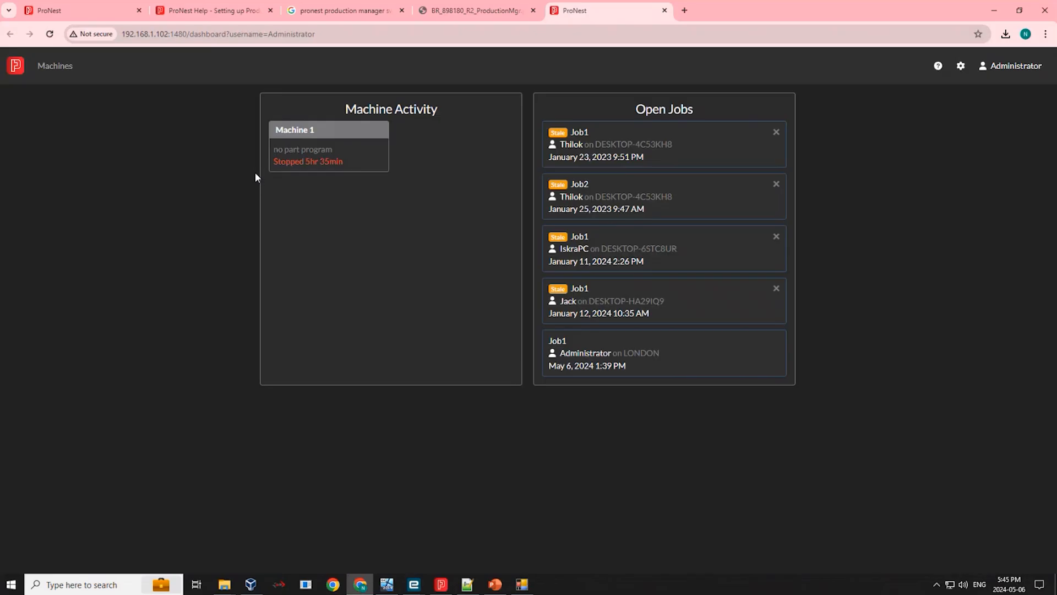
{"action": "left_click", "coordinate": [301, 167]}
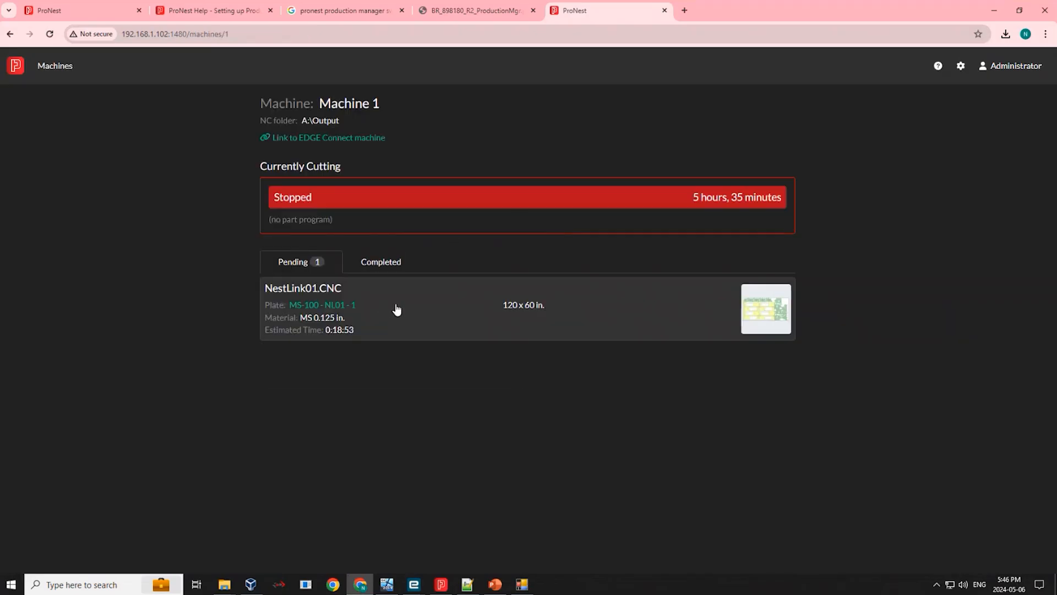
{"action": "left_click", "coordinate": [396, 306]}
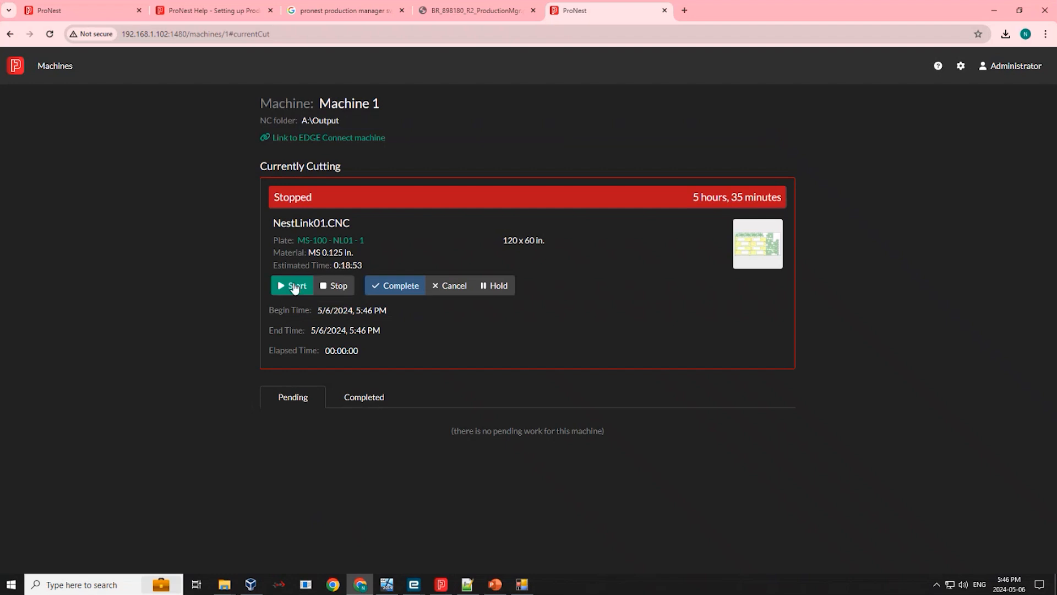
{"action": "left_click", "coordinate": [404, 287]}
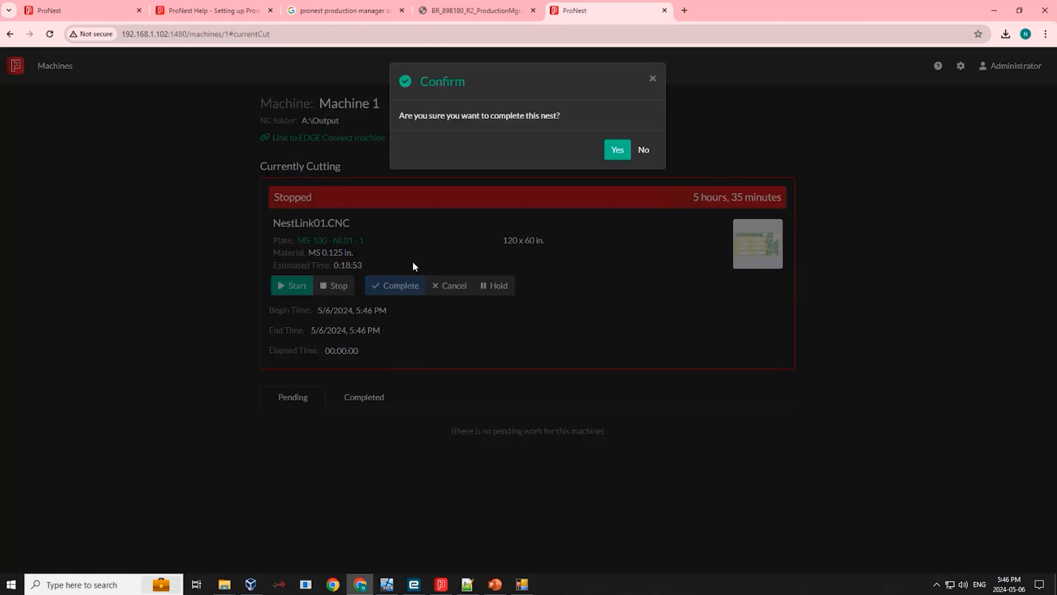
{"action": "left_click", "coordinate": [616, 147]}
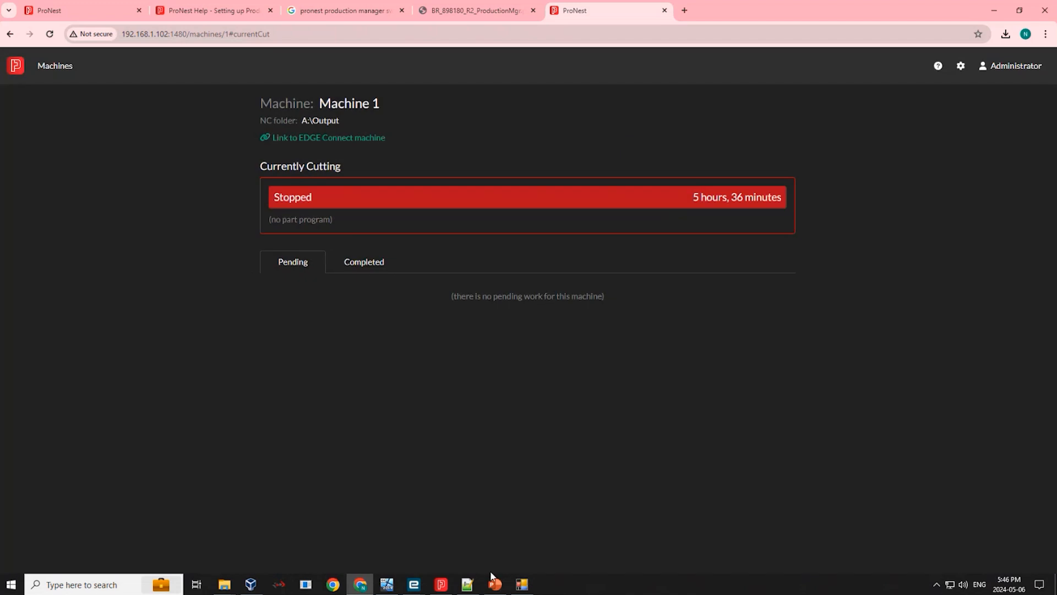
Step: Switch to NestLink, disable Epicor to ProNest, enable ProNest to Epicor, run the transfer, and stop it during the wait period
{"action": "left_click", "coordinate": [522, 583]}
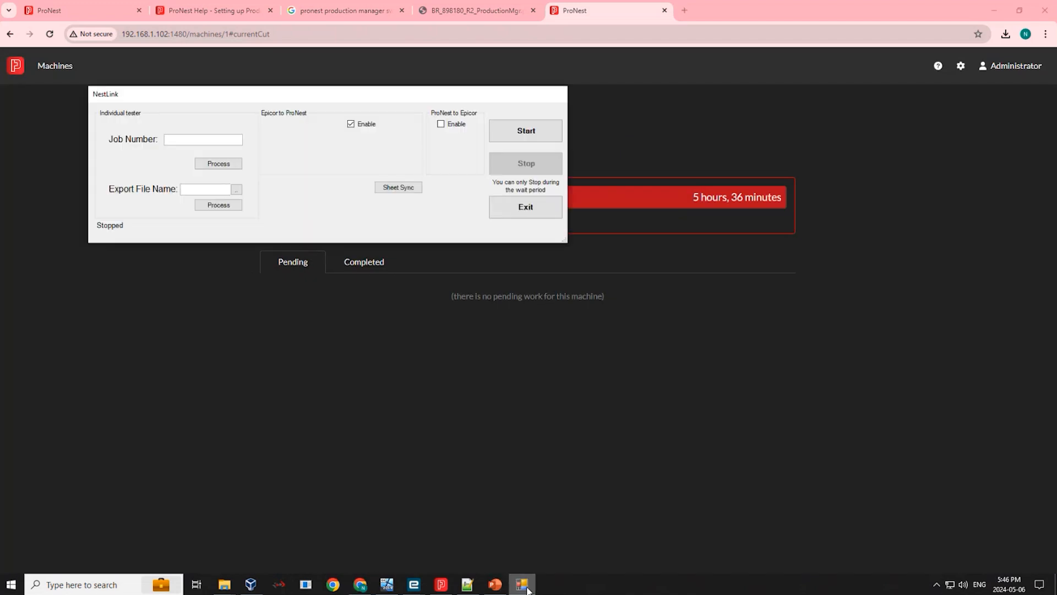
{"action": "left_click", "coordinate": [364, 126]}
{"action": "left_click", "coordinate": [444, 125]}
{"action": "left_click", "coordinate": [513, 132]}
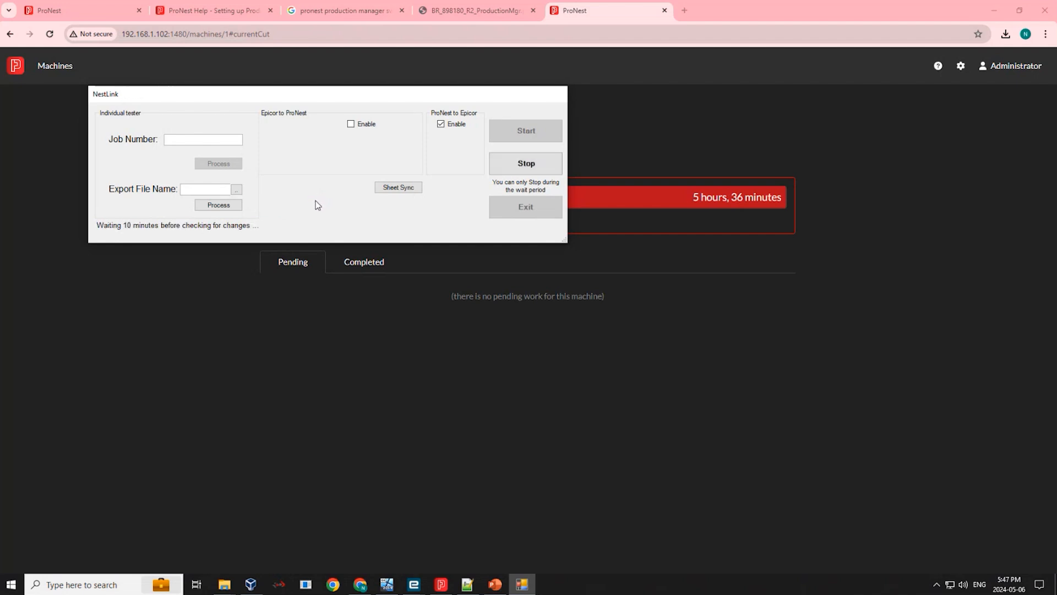
{"action": "left_click", "coordinate": [523, 168]}
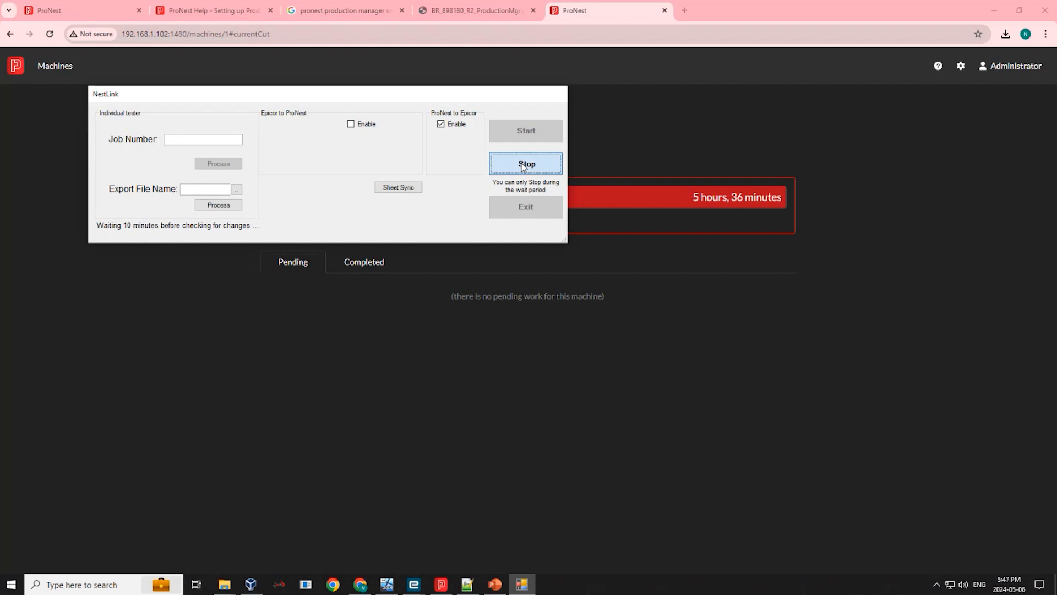
{"action": "left_click", "coordinate": [641, 147]}
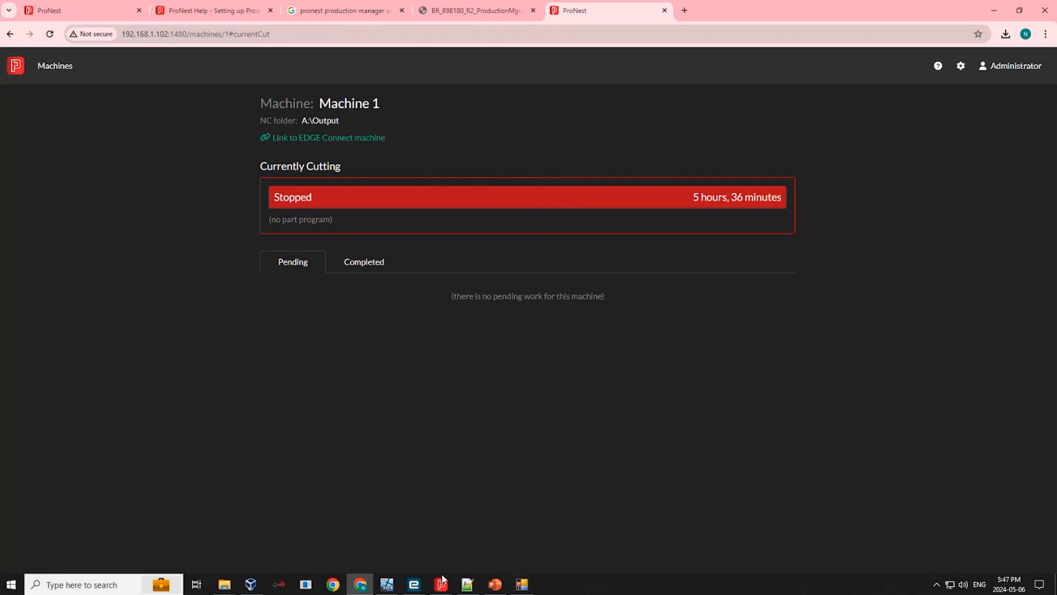
Step: Switch to Epicor Job Entry and refresh job 2370 to check the status of its laser operation and MS-100 material
{"action": "left_click", "coordinate": [414, 584]}
{"action": "left_click", "coordinate": [402, 540]}
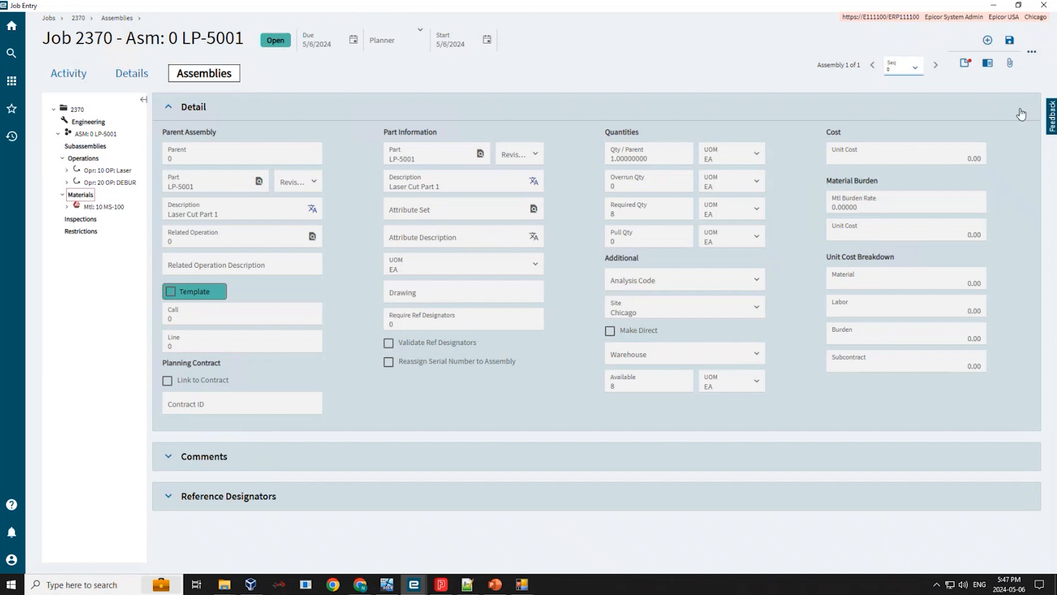
{"action": "left_click", "coordinate": [1028, 52]}
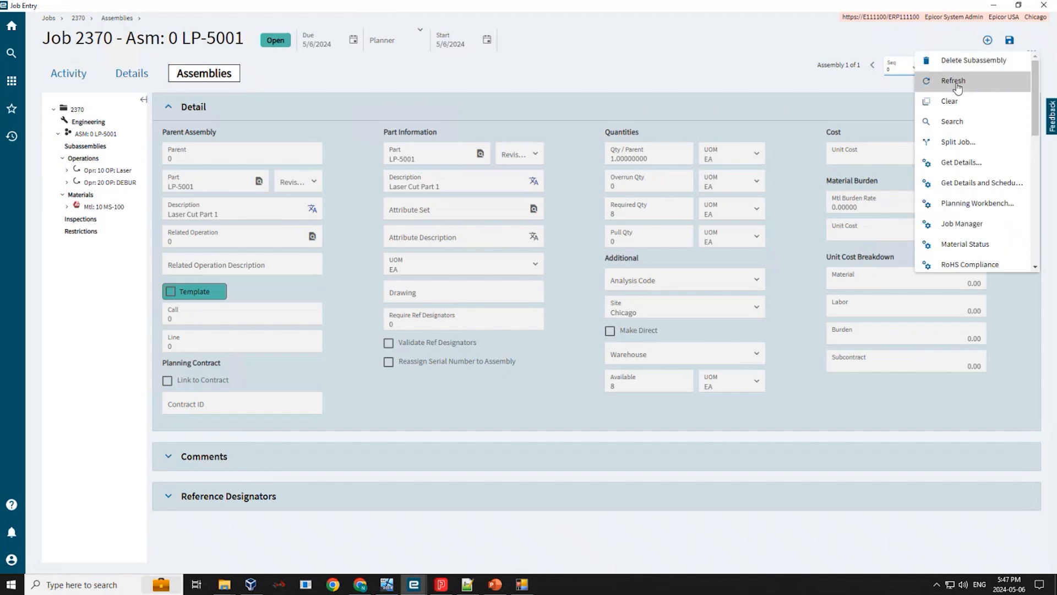
{"action": "left_click", "coordinate": [936, 78]}
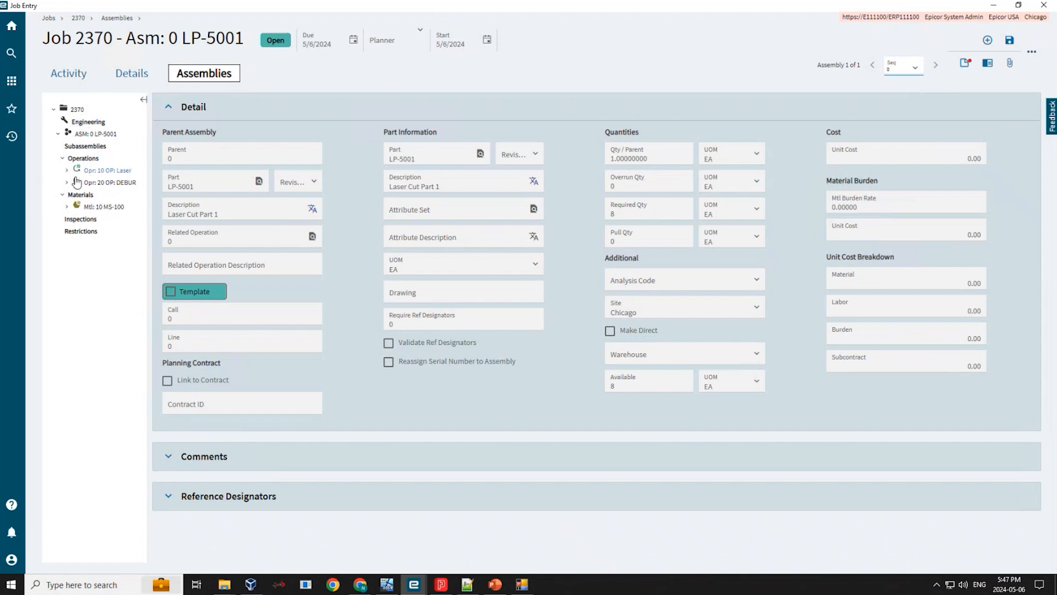
{"action": "left_click", "coordinate": [79, 212]}
Step: Review the labor transactions and the MS-100 material transactions recorded for job 2370
{"action": "left_click", "coordinate": [75, 79]}
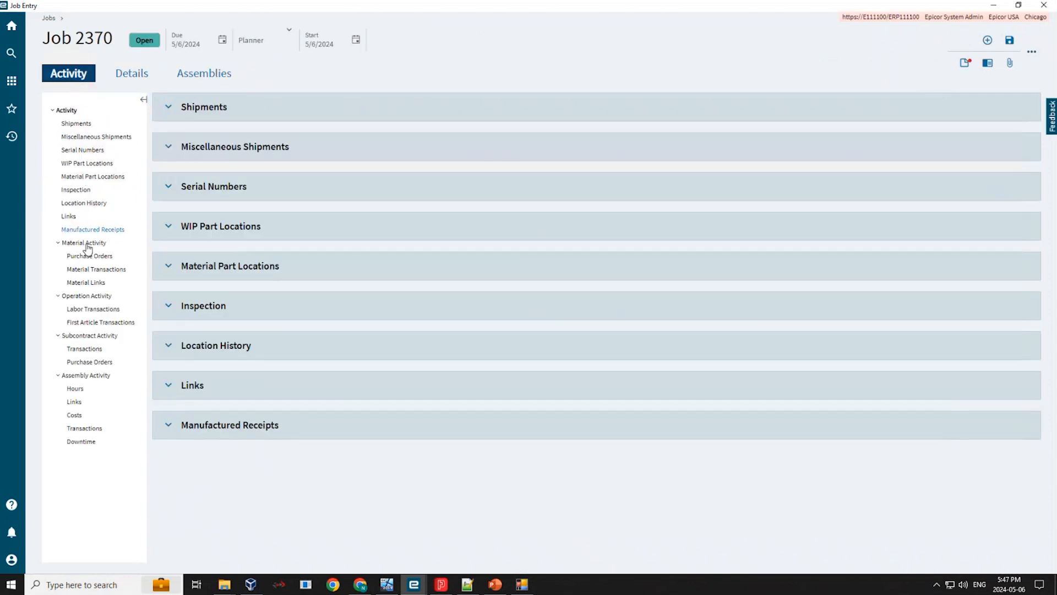
{"action": "left_click", "coordinate": [86, 310]}
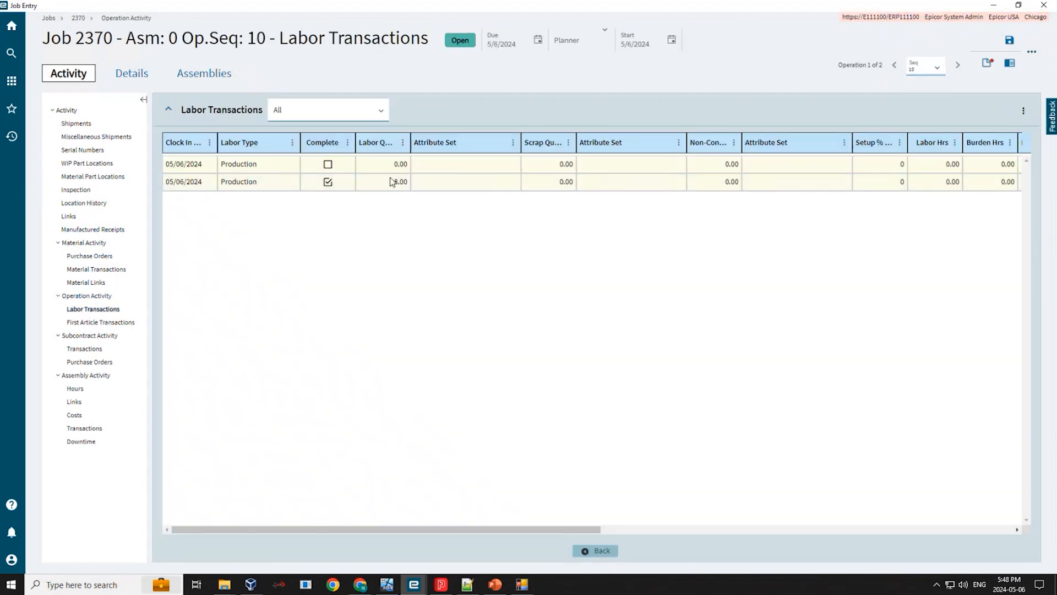
{"action": "key", "text": "ctrl"}
{"action": "key", "text": "ctrl"}
{"action": "left_click", "coordinate": [97, 270]}
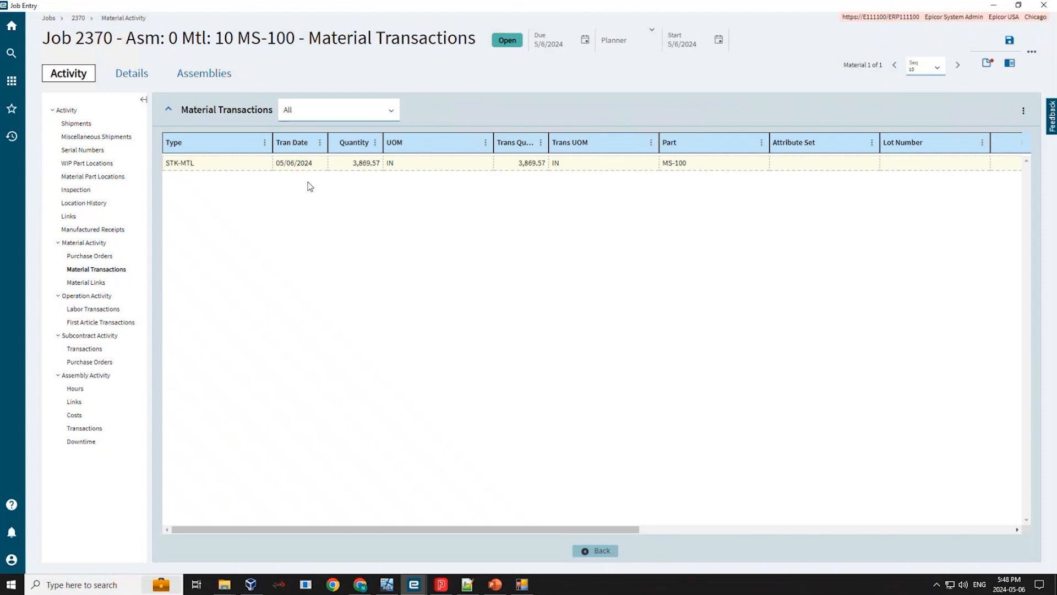
Step: Load job 2371 in Job Entry's job details
{"action": "left_click", "coordinate": [144, 75]}
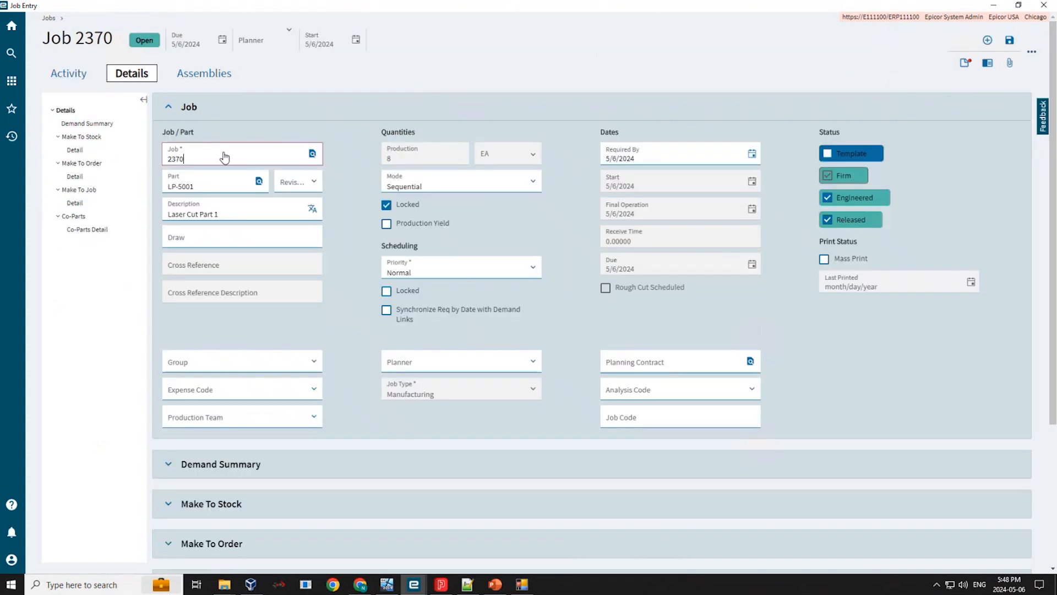
{"action": "left_click", "coordinate": [224, 152]}
{"action": "key", "text": "BackSpace"}
{"action": "type", "text": "1"}
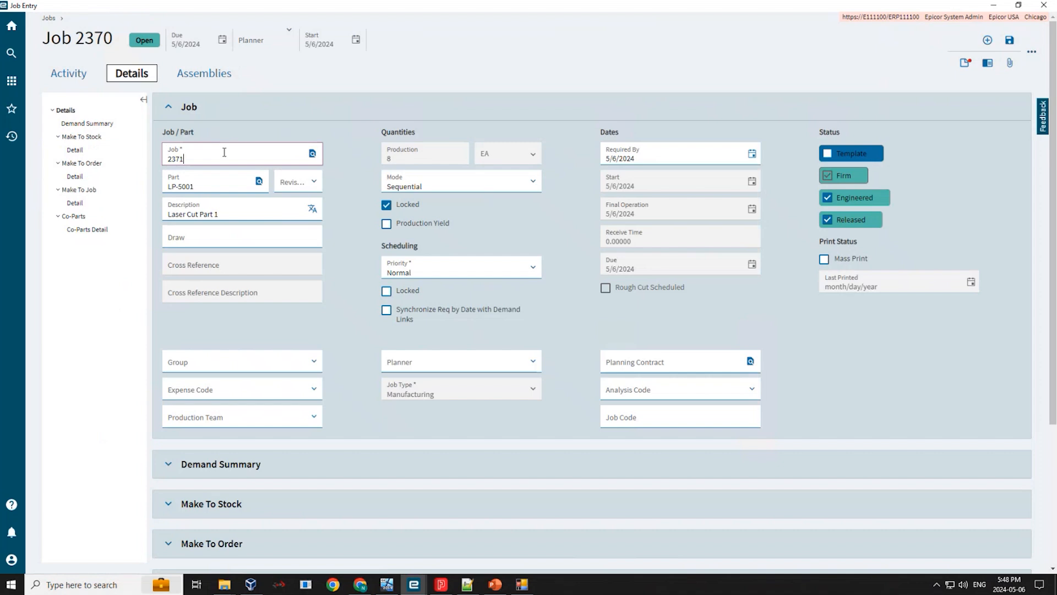
{"action": "key", "text": "Tab"}
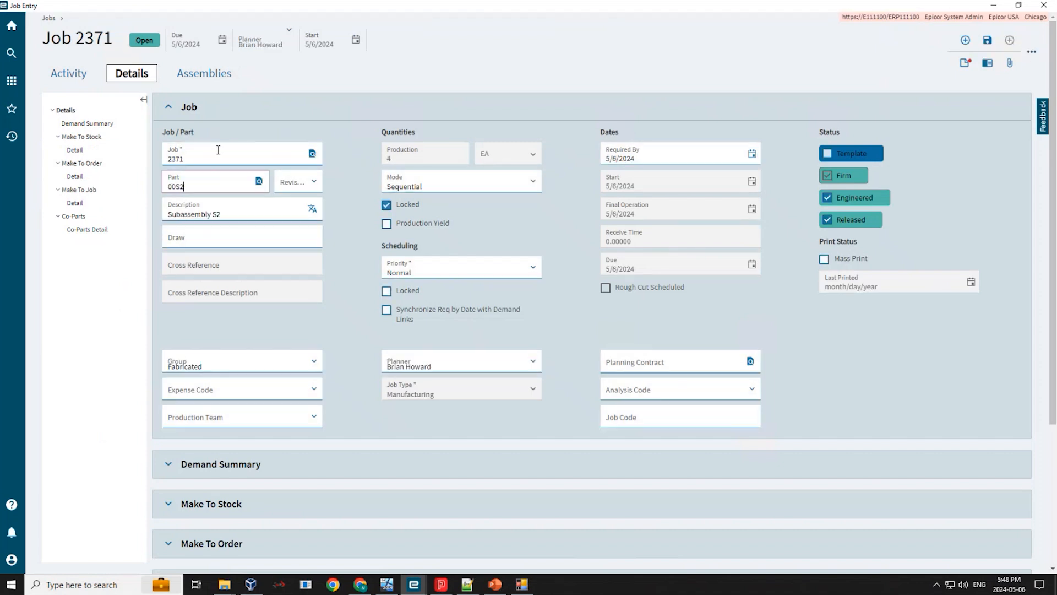
Step: Expand the operations and materials of the LP-5002 and LP-5003 subassemblies in job 2371 to check their status
{"action": "left_click", "coordinate": [201, 72]}
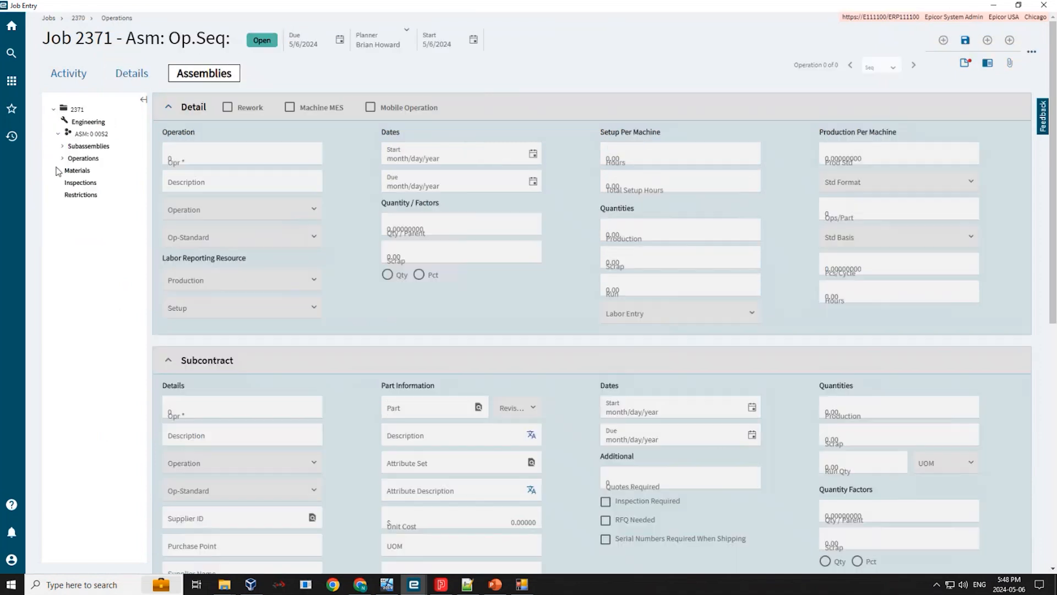
{"action": "left_click", "coordinate": [68, 159]}
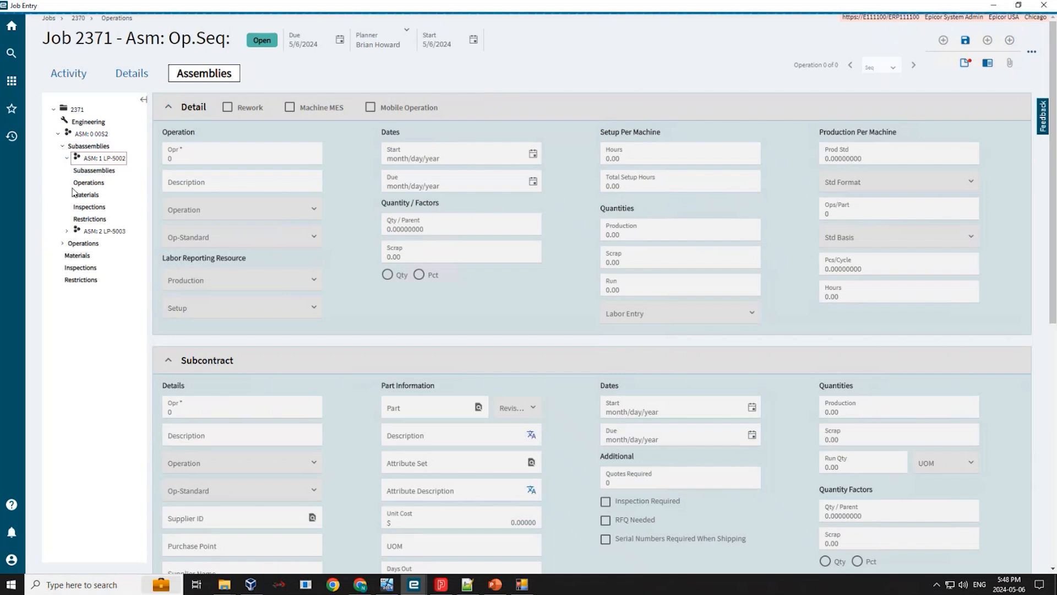
{"action": "left_click", "coordinate": [71, 182]}
{"action": "left_click", "coordinate": [72, 232]}
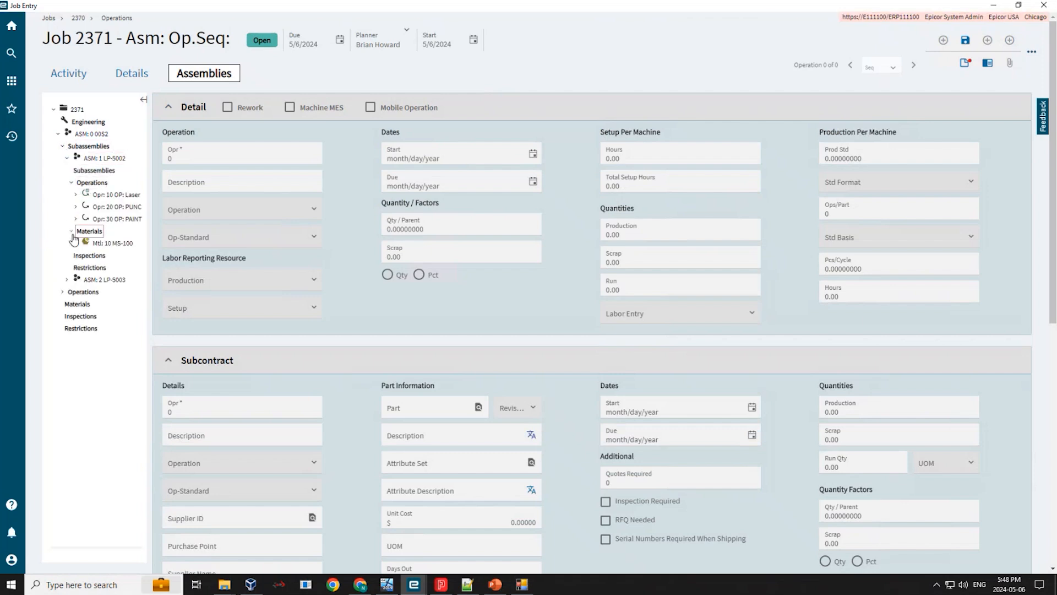
{"action": "left_click", "coordinate": [67, 279]}
{"action": "left_click", "coordinate": [71, 304]}
{"action": "left_click", "coordinate": [71, 341]}
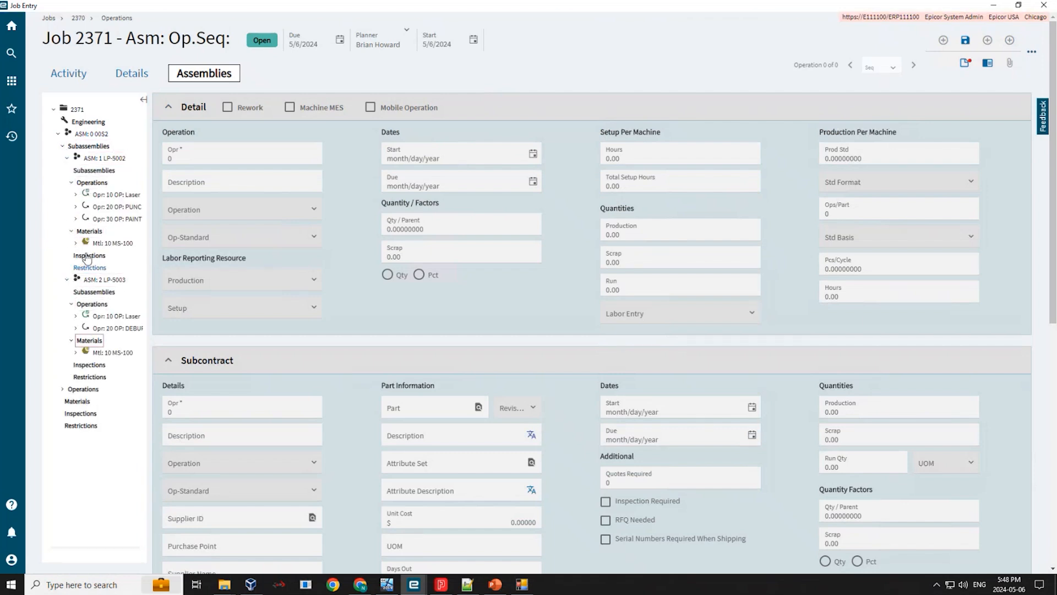
Step: Review the labor and MS-100 material transactions for job 2371's LP-5002 subassembly, focusing on the issued quantity
{"action": "left_click", "coordinate": [116, 194]}
{"action": "left_click", "coordinate": [77, 81]}
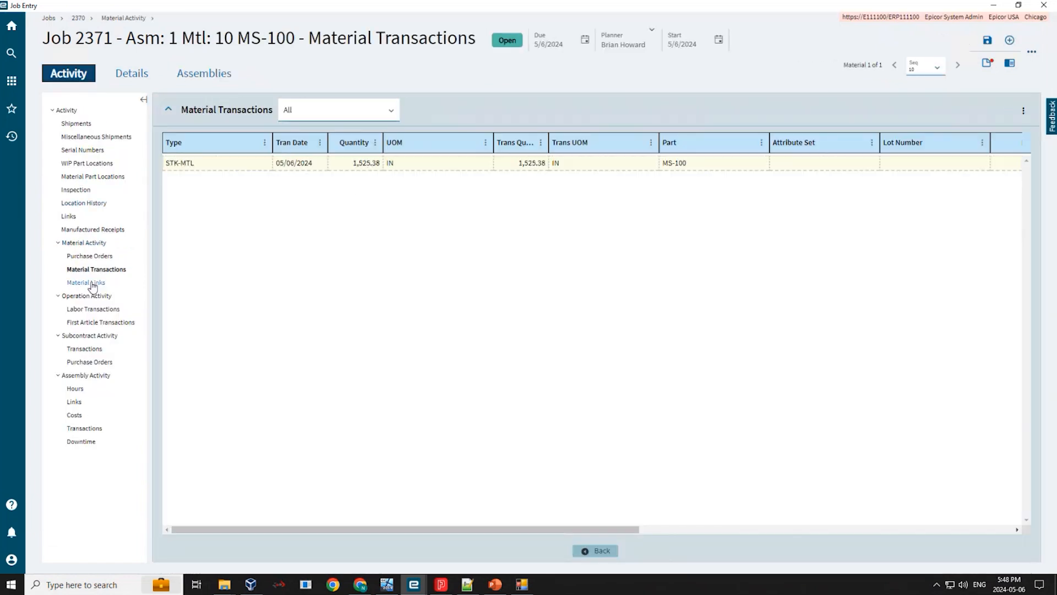
{"action": "left_click", "coordinate": [93, 309]}
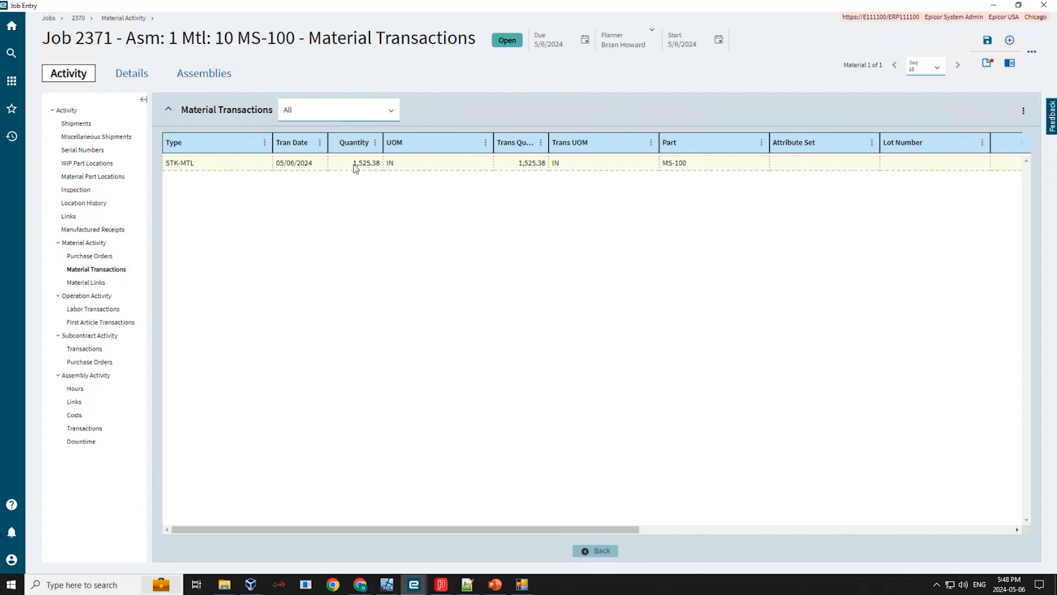
{"action": "left_click", "coordinate": [372, 170]}
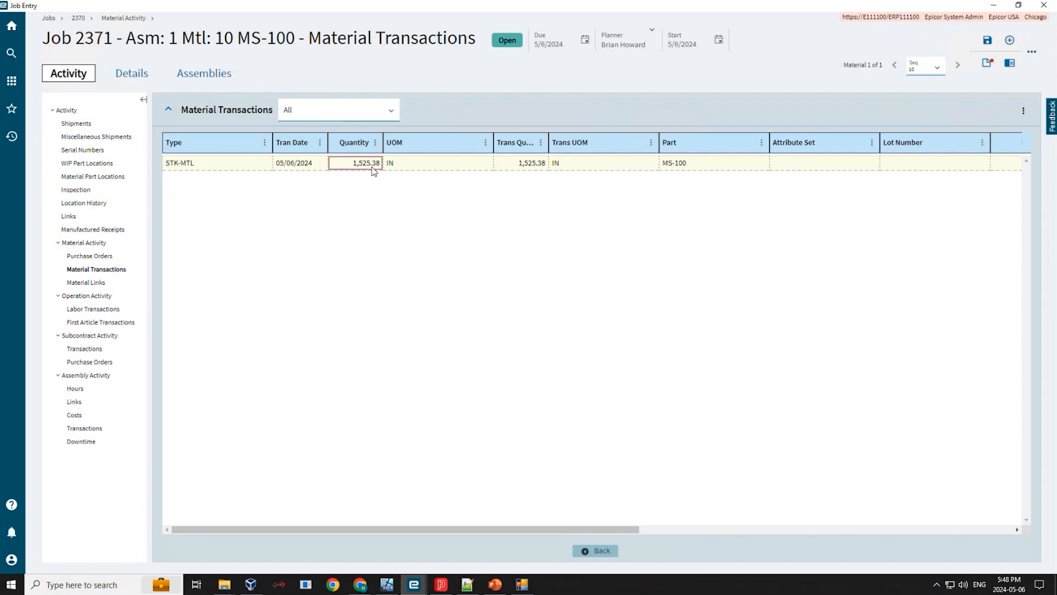